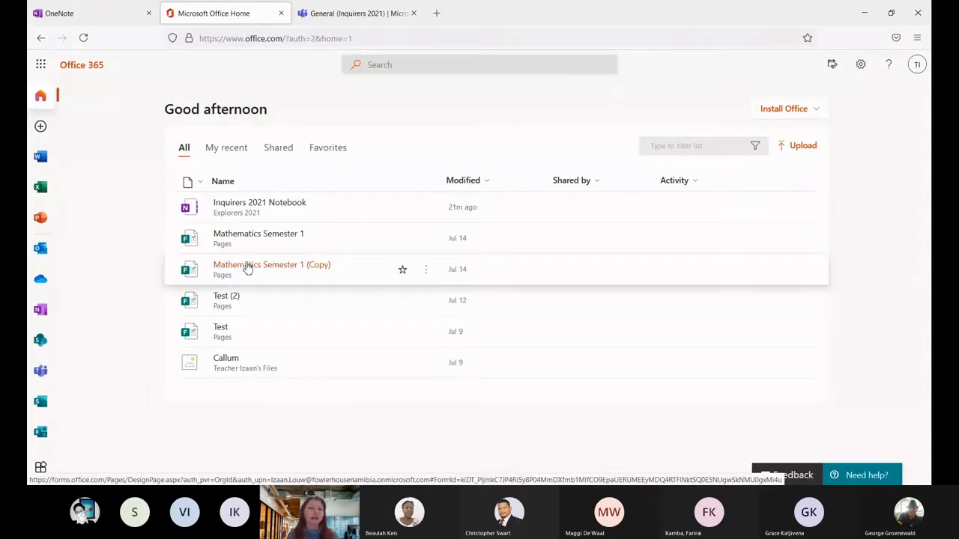
Step: Open Outlook from the Office home page and start a new email message
{"action": "left_click", "coordinate": [41, 248]}
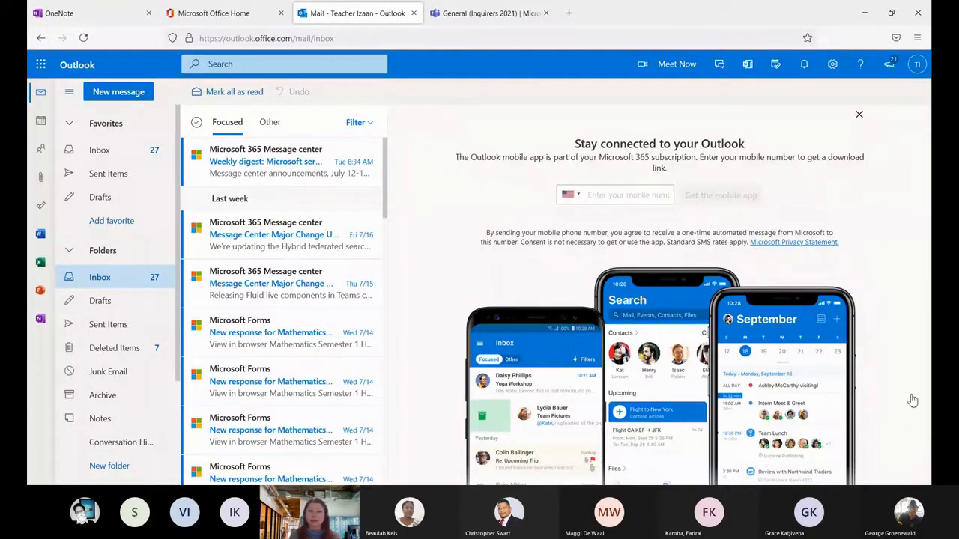
{"action": "left_click", "coordinate": [118, 93]}
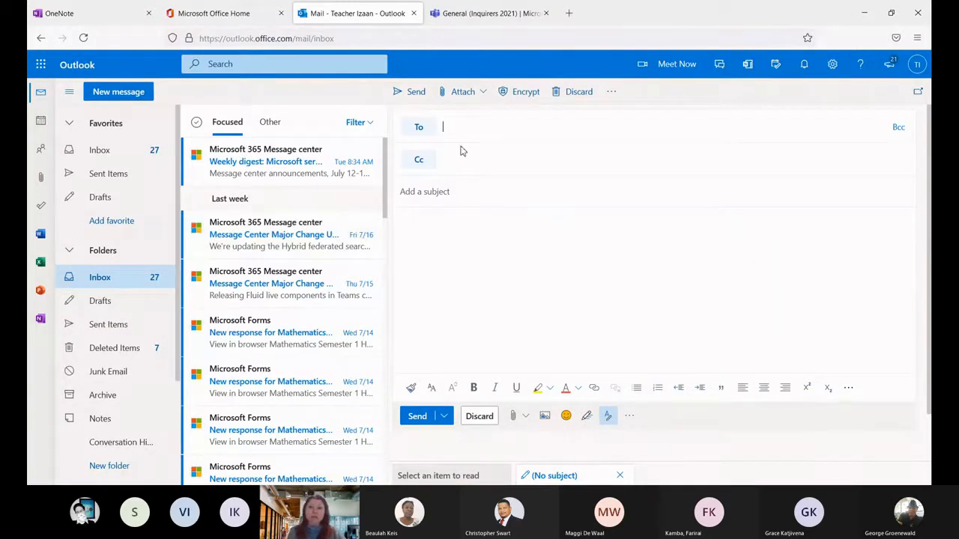
{"action": "left_click", "coordinate": [419, 129]}
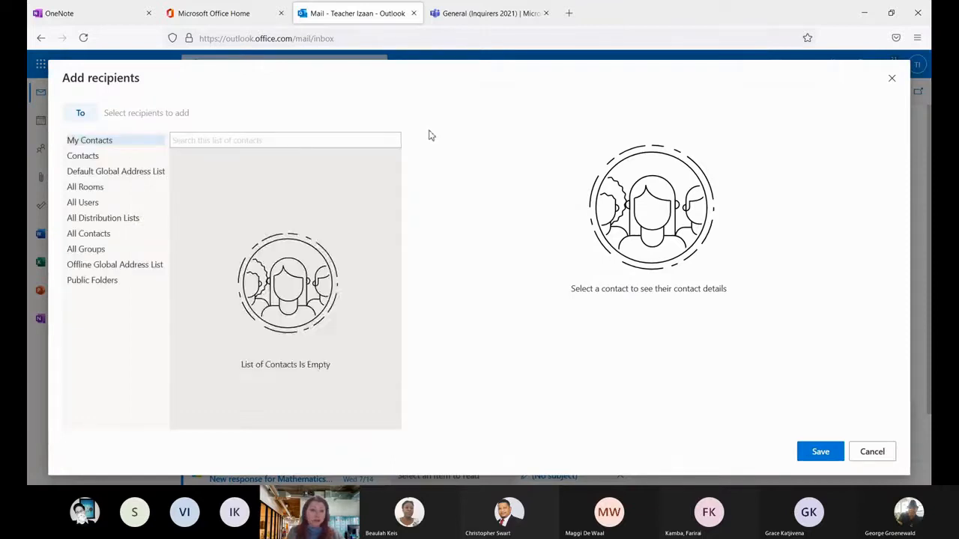
{"action": "left_click", "coordinate": [893, 79]}
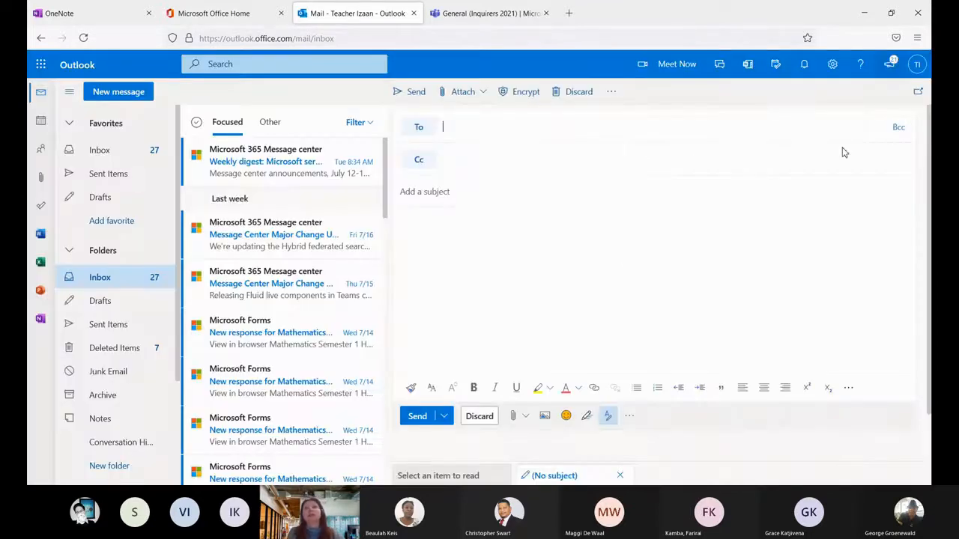
Step: Open the recipient picker for the To field and browse the Contacts and Default Global Address List
{"action": "left_click", "coordinate": [419, 130]}
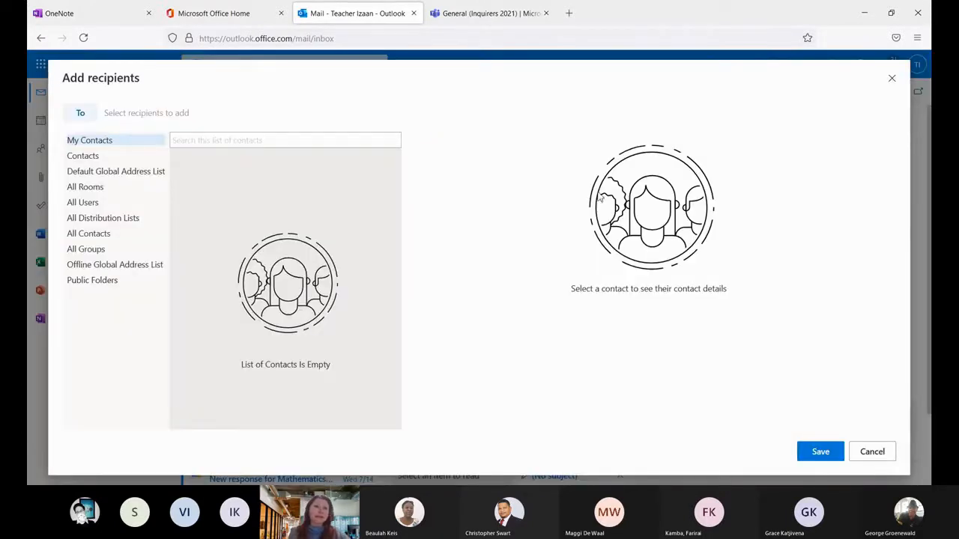
{"action": "left_click", "coordinate": [84, 161]}
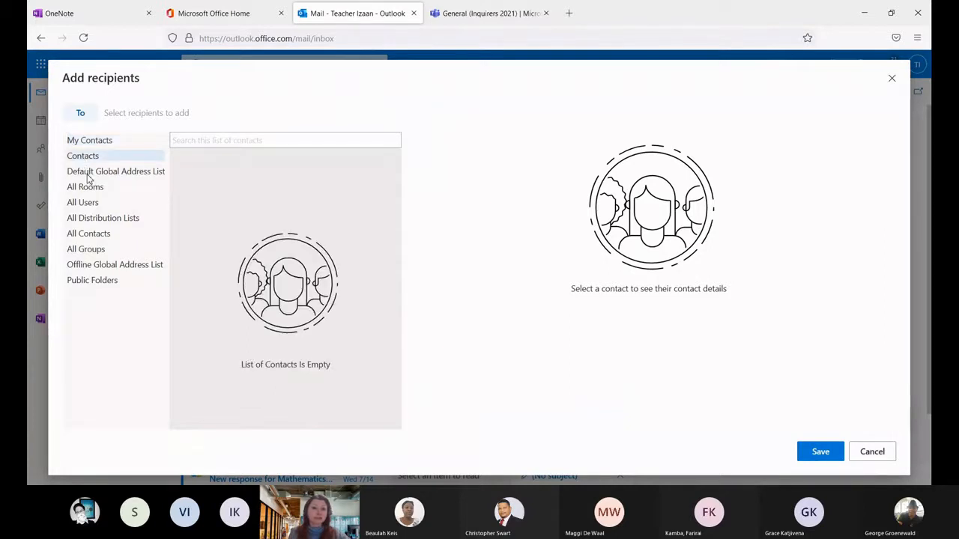
{"action": "left_click", "coordinate": [88, 174]}
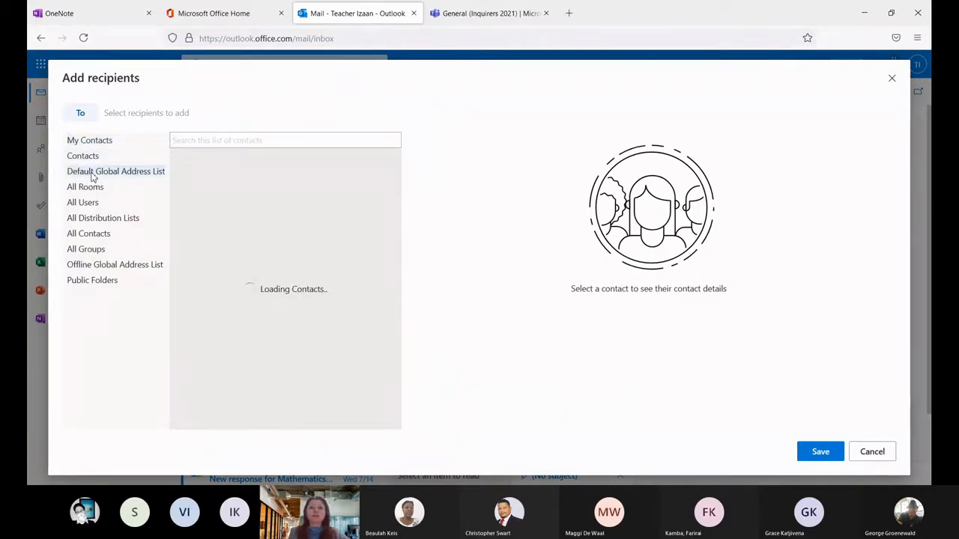
{"action": "scroll", "coordinate": [332, 283], "scroll_direction": "down", "scroll_amount": 1}
{"action": "scroll", "coordinate": [328, 322], "scroll_direction": "up", "scroll_amount": 1}
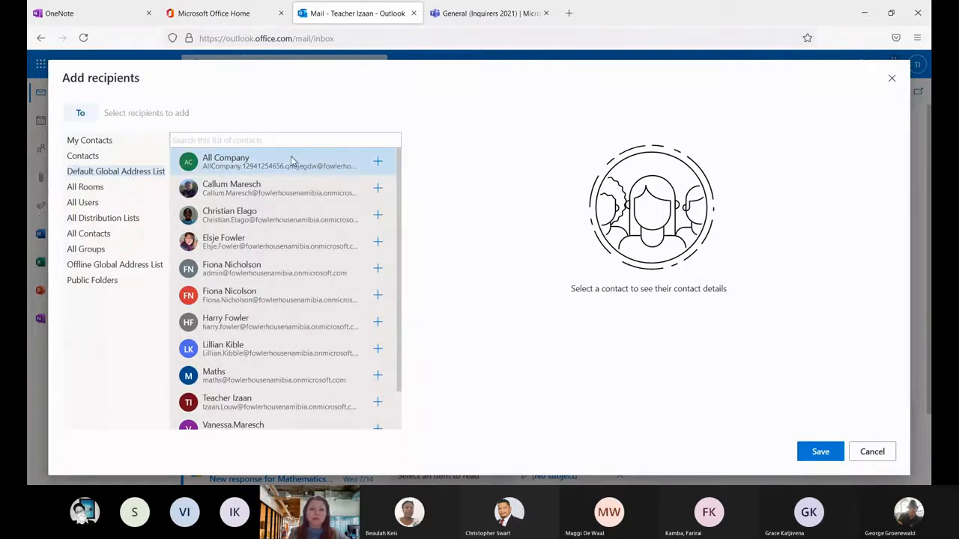
{"action": "scroll", "coordinate": [292, 161], "scroll_direction": "down", "scroll_amount": 1}
{"action": "scroll", "coordinate": [188, 329], "scroll_direction": "up", "scroll_amount": 1}
Step: Browse the All Rooms, All Users, All Distribution Lists and All Contacts lists, view the Maths list's details, and close the recipient picker
{"action": "left_click", "coordinate": [96, 192]}
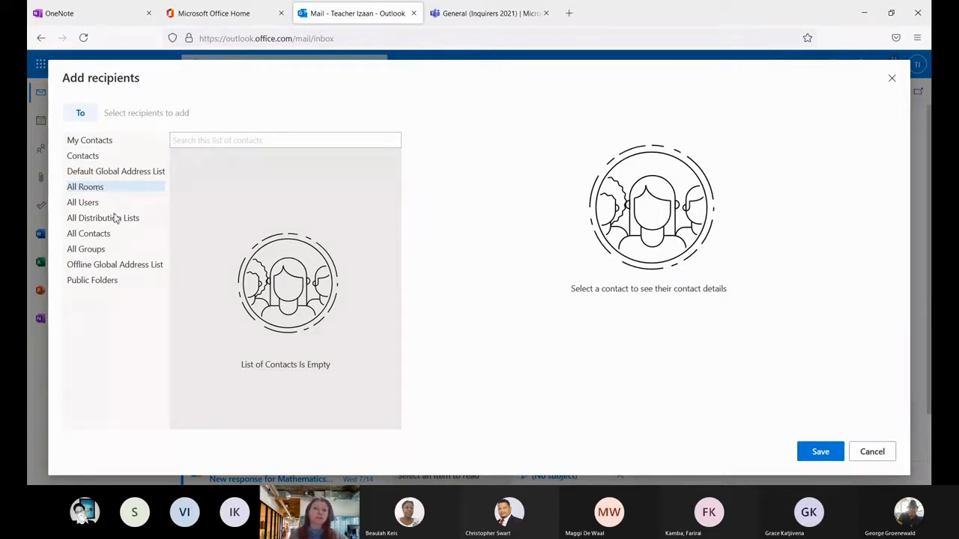
{"action": "left_click", "coordinate": [96, 207]}
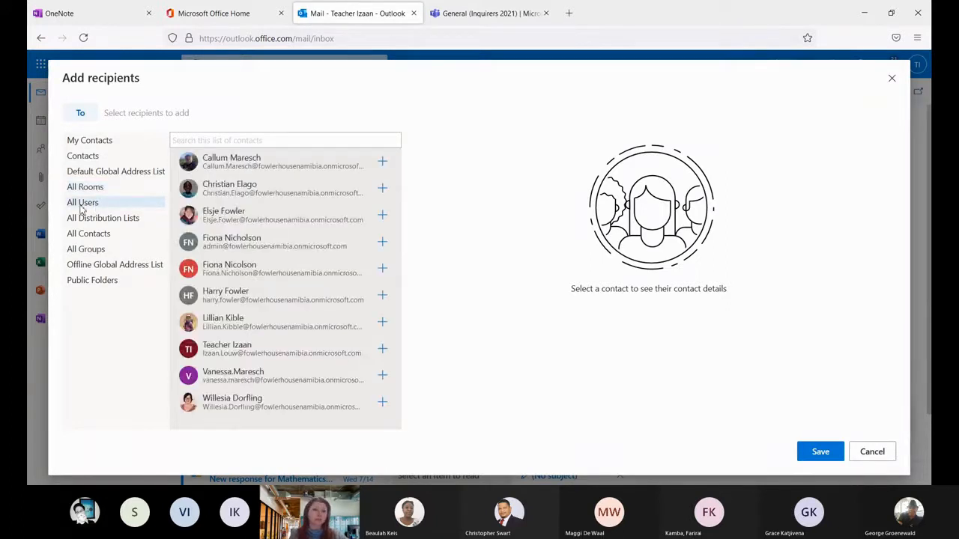
{"action": "left_click", "coordinate": [108, 219]}
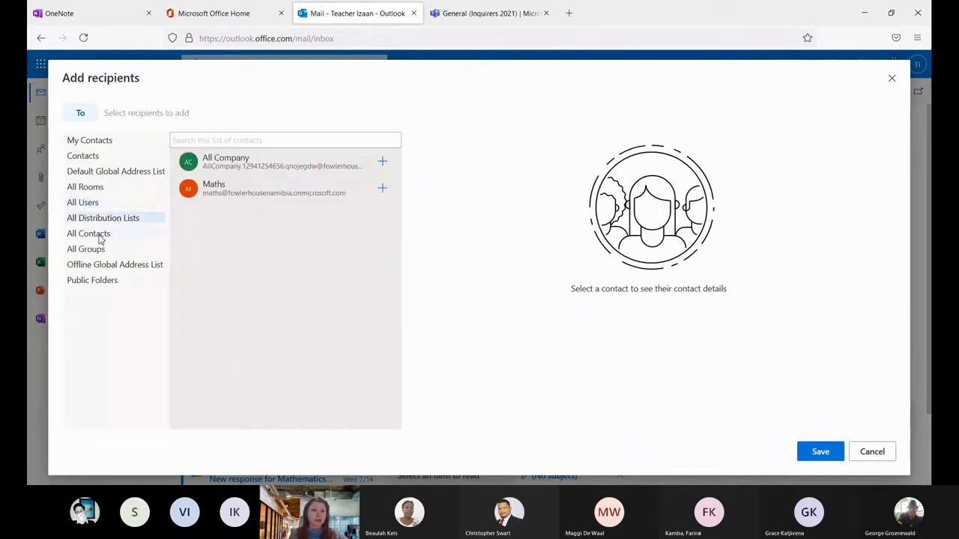
{"action": "left_click", "coordinate": [99, 236]}
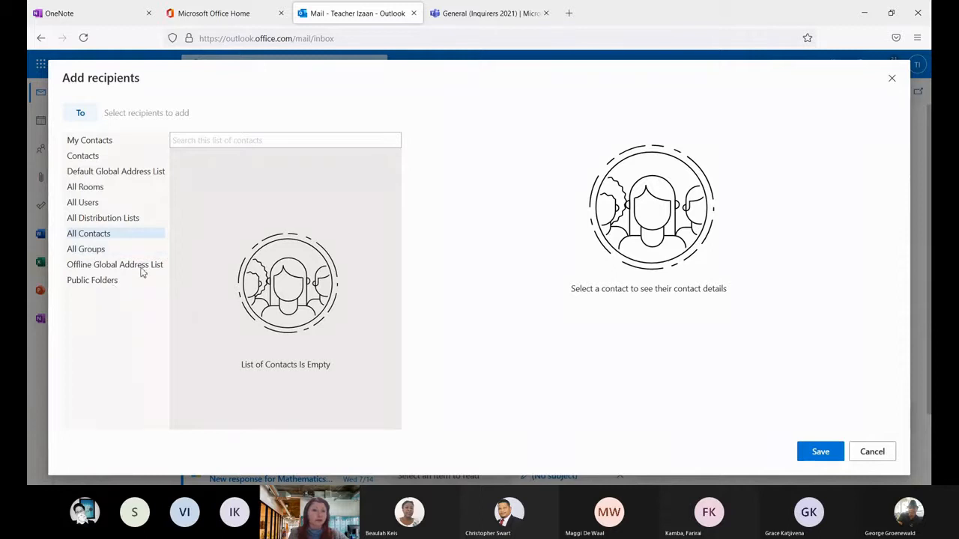
{"action": "left_click", "coordinate": [96, 218]}
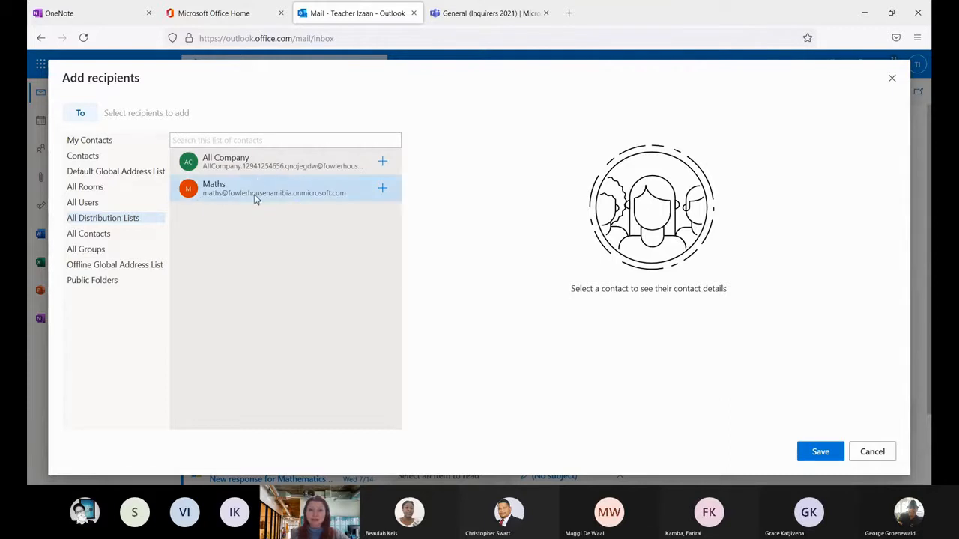
{"action": "left_click", "coordinate": [232, 195]}
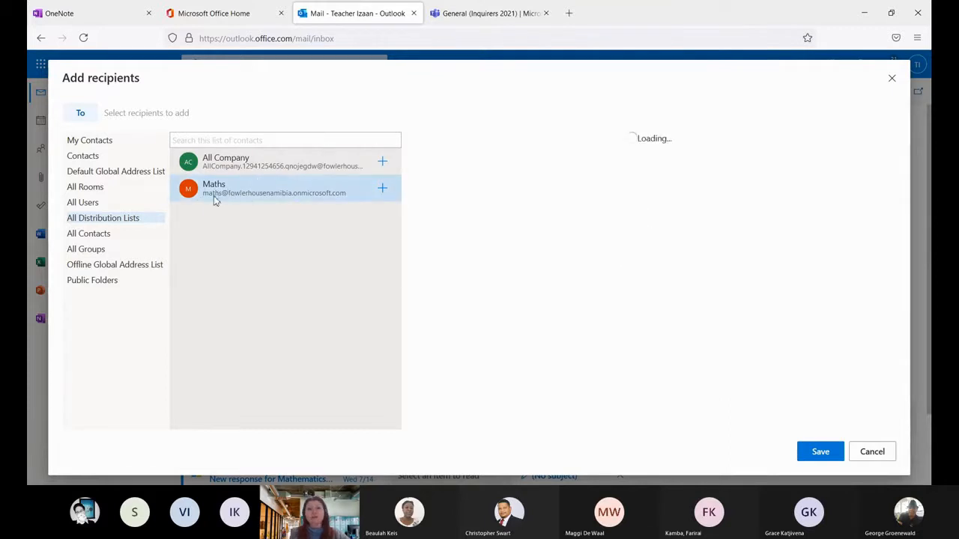
{"action": "left_click", "coordinate": [819, 453]}
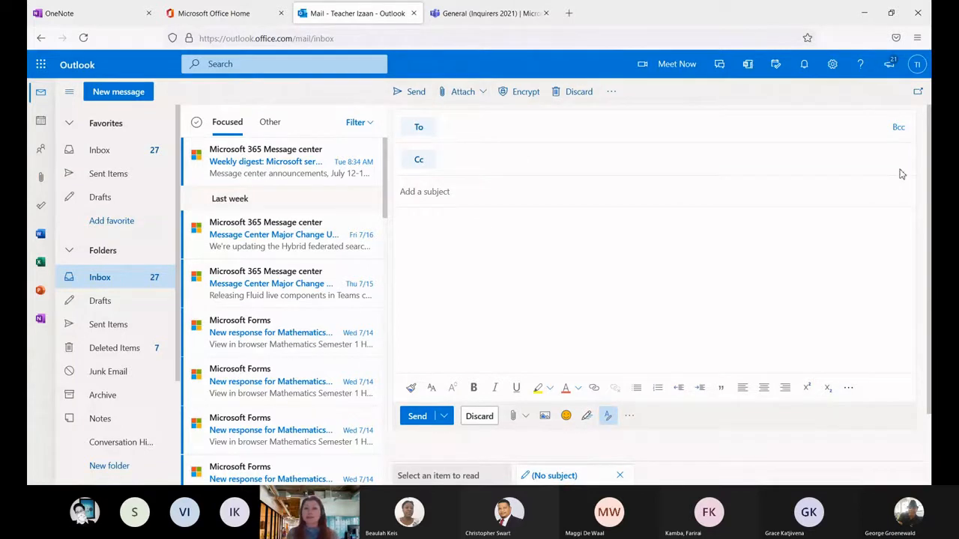
Step: Show the Bcc field in the new message and set the subject to "Topic"
{"action": "left_click", "coordinate": [899, 126]}
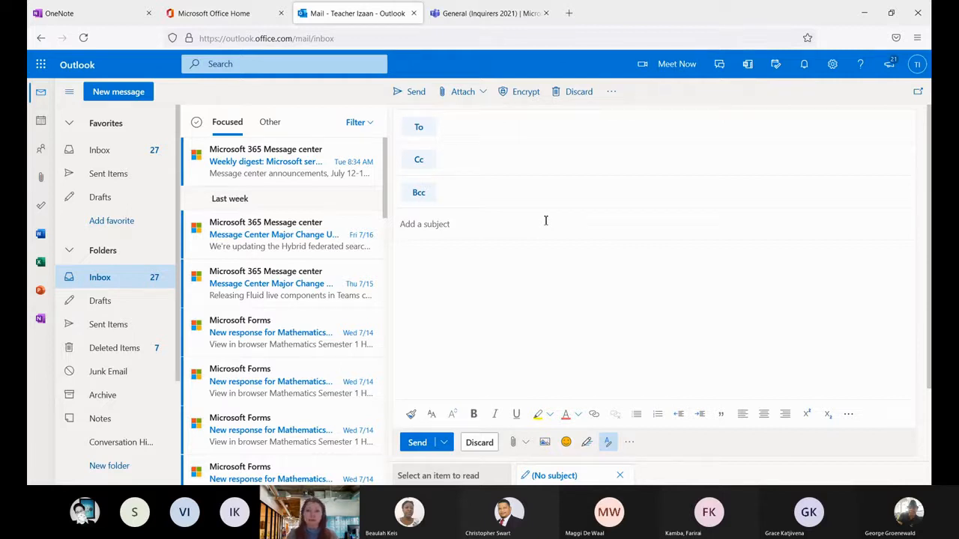
{"action": "left_click", "coordinate": [434, 233]}
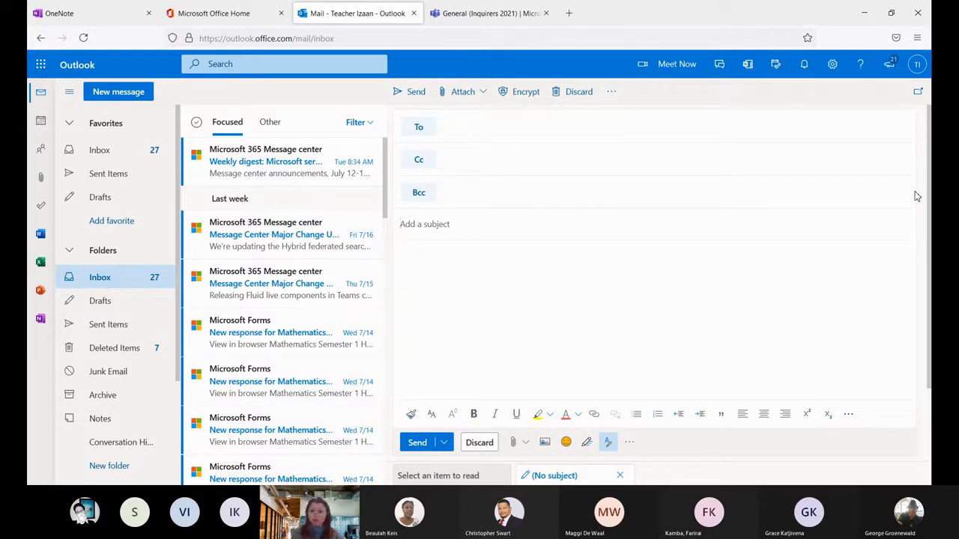
{"action": "type", "text": "Topic"}
{"action": "left_click", "coordinate": [595, 277]}
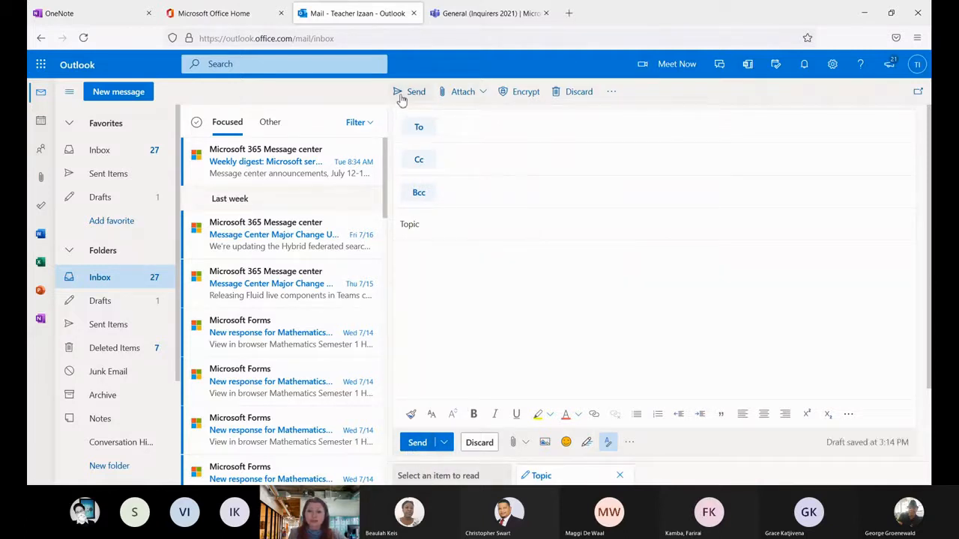
Step: Look over the attachment source options and encrypt the message
{"action": "left_click", "coordinate": [484, 92]}
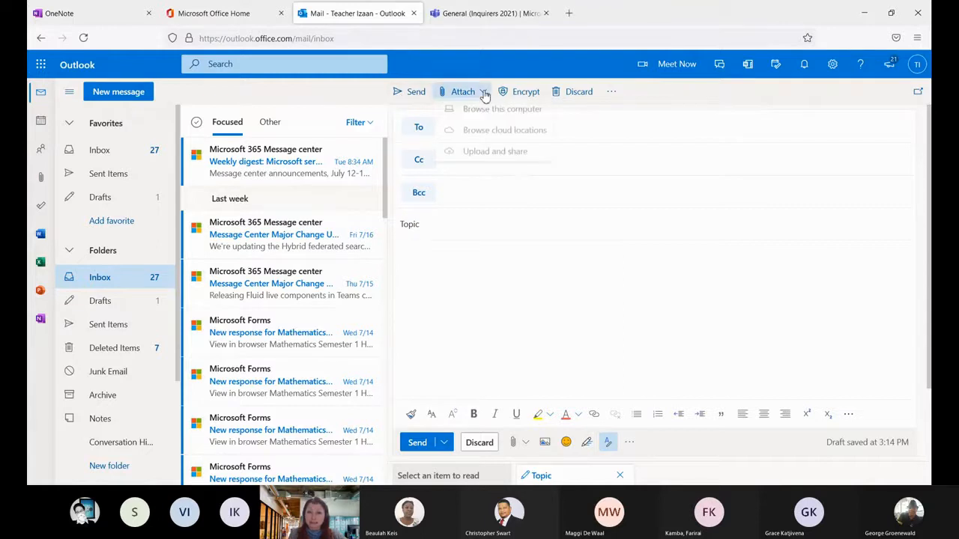
{"action": "left_click", "coordinate": [484, 94]}
{"action": "left_click", "coordinate": [531, 96]}
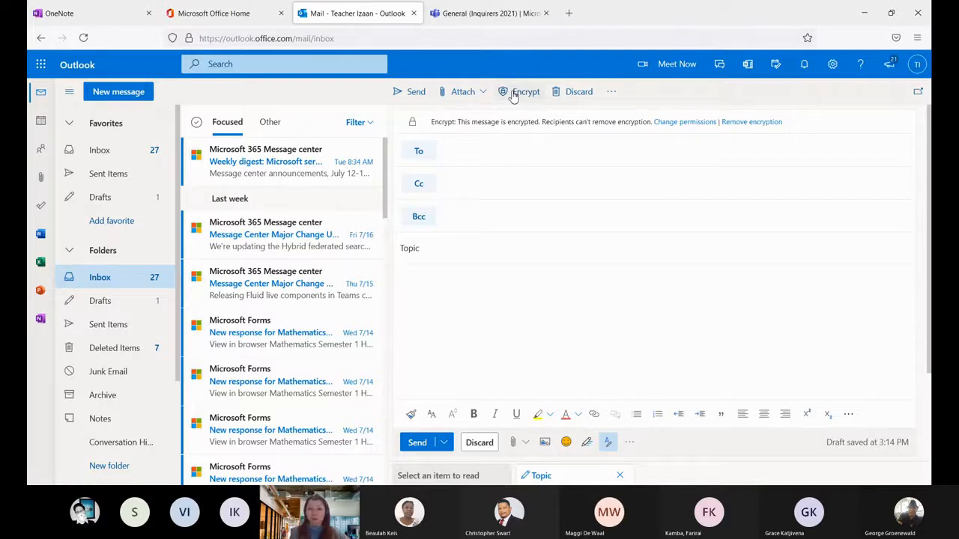
Step: Examine the draft's message options, including the available sensitivity levels, and cancel without changing them
{"action": "left_click", "coordinate": [613, 96]}
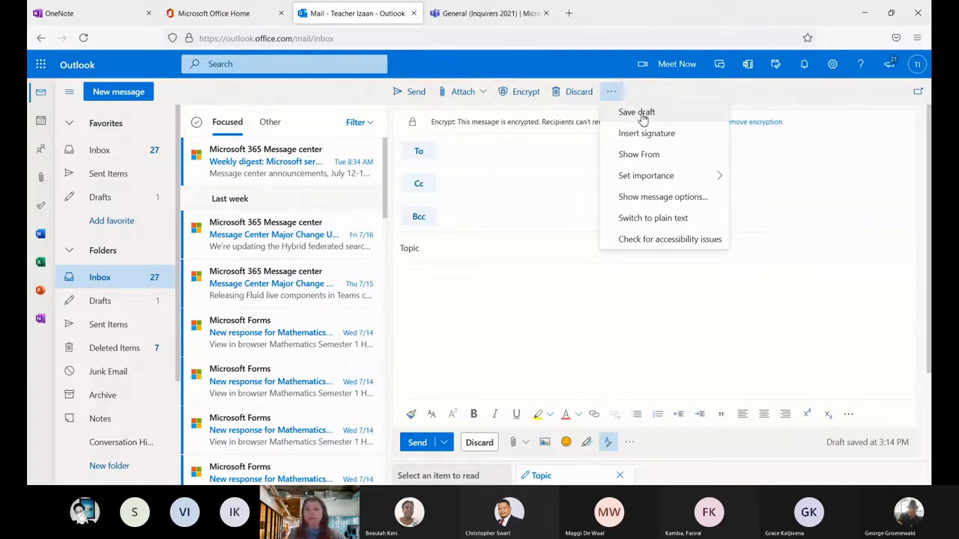
{"action": "mouse_move", "coordinate": [661, 173]}
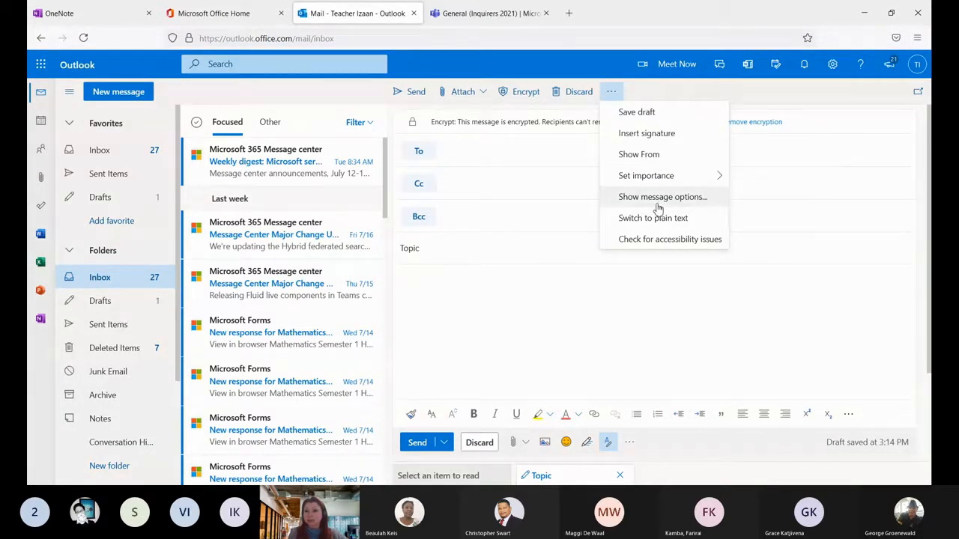
{"action": "left_click", "coordinate": [659, 199]}
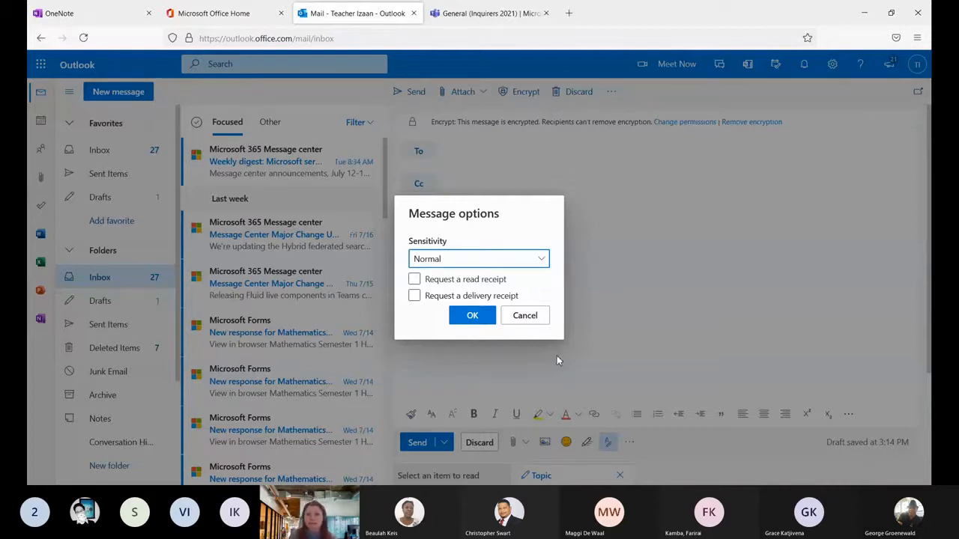
{"action": "left_click", "coordinate": [537, 261]}
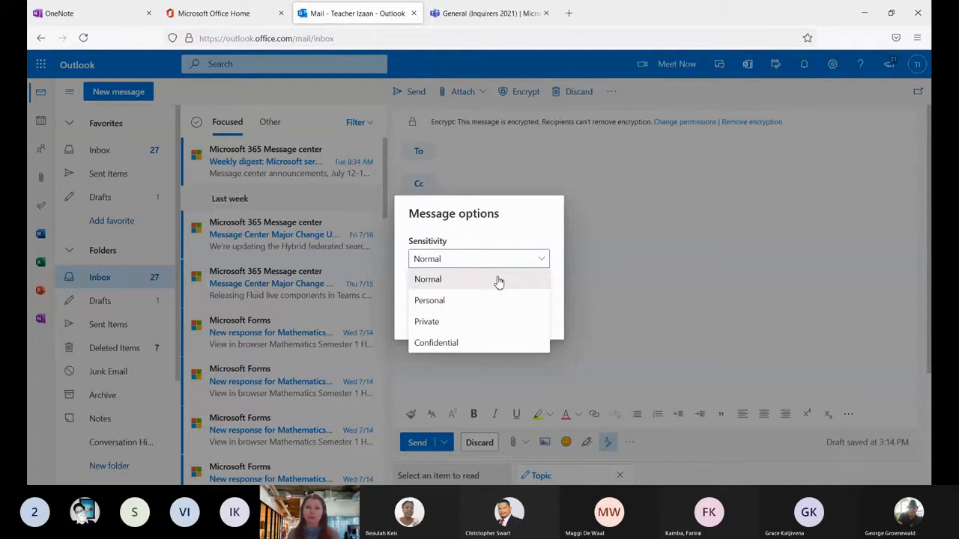
{"action": "left_click", "coordinate": [555, 224]}
{"action": "left_click", "coordinate": [525, 316]}
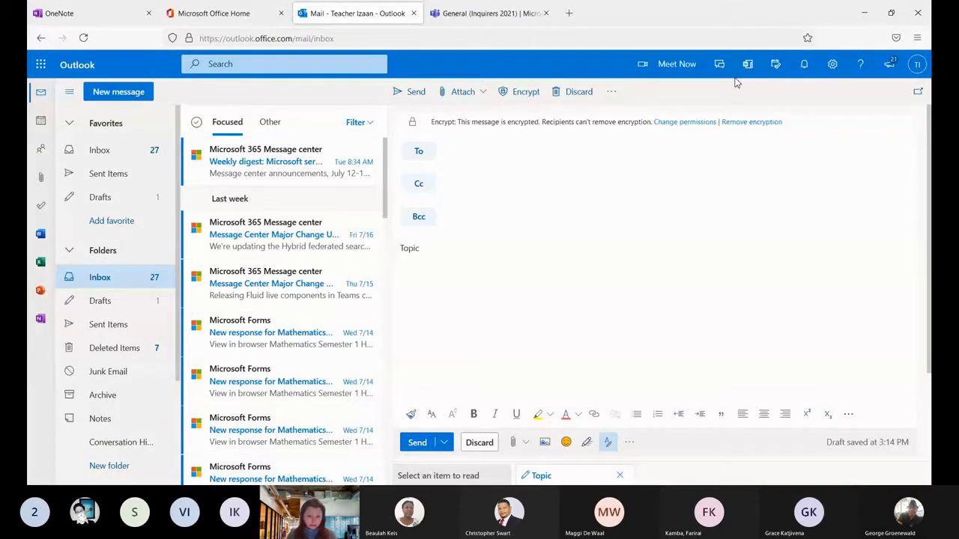
Step: Launch a Meet Now meeting, decline opening the msteams link, and return to the Outlook draft
{"action": "left_click", "coordinate": [660, 68]}
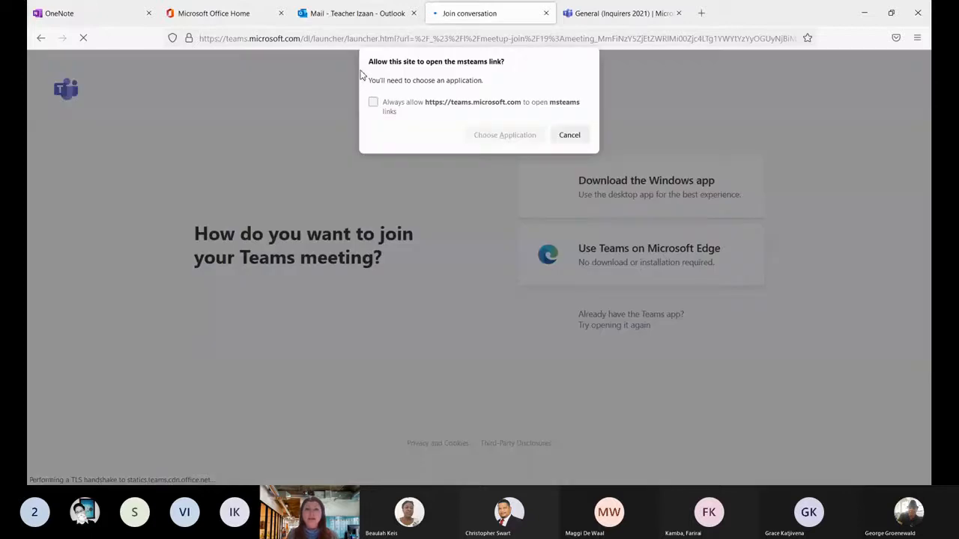
{"action": "left_click", "coordinate": [374, 102]}
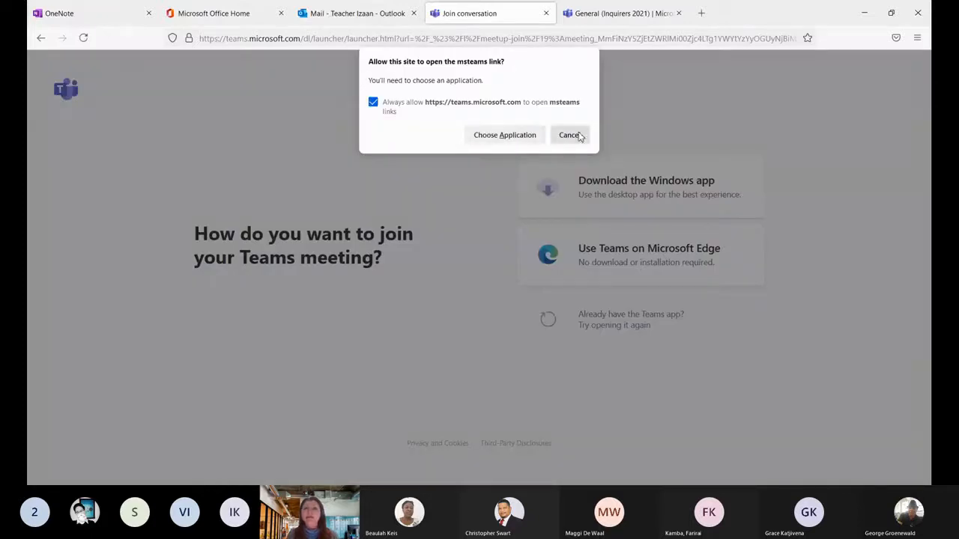
{"action": "left_click", "coordinate": [375, 113]}
{"action": "left_click", "coordinate": [574, 136]}
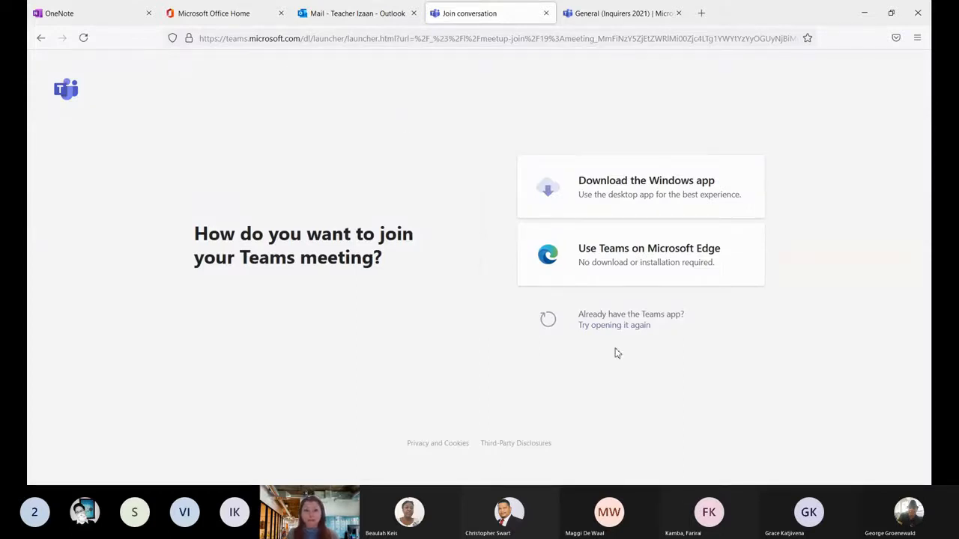
{"action": "left_click", "coordinate": [374, 11]}
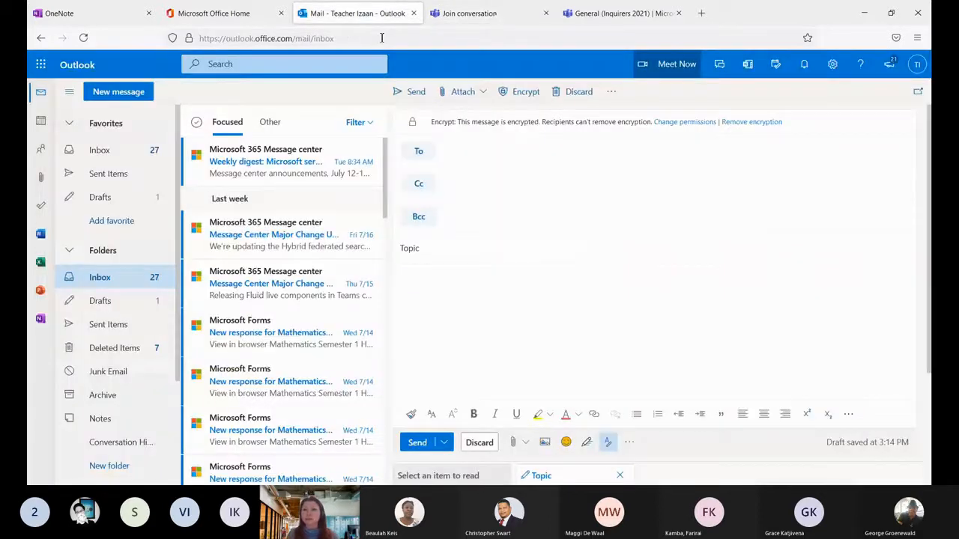
Step: Open Microsoft Teams from Outlook, view its Chat section, and return to the Outlook draft
{"action": "left_click", "coordinate": [721, 66]}
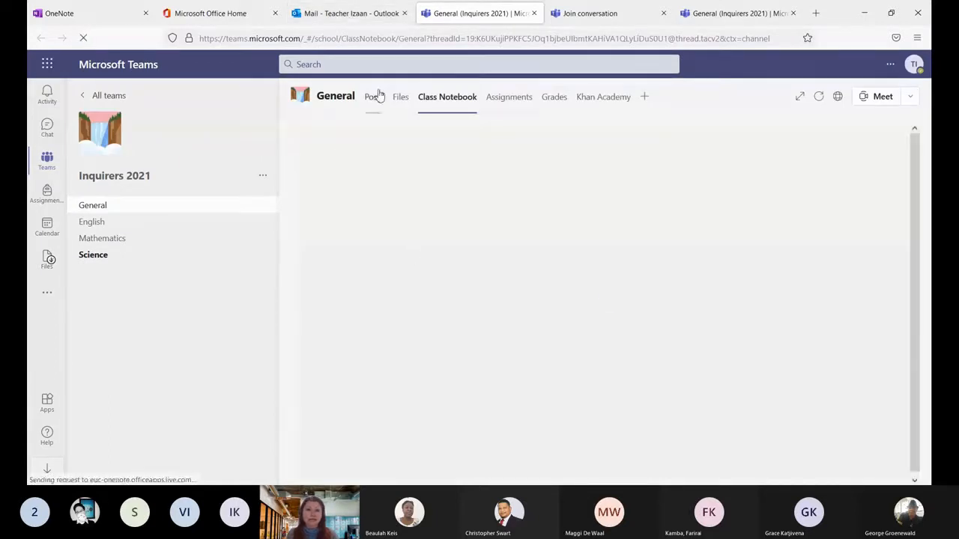
{"action": "left_click", "coordinate": [47, 127]}
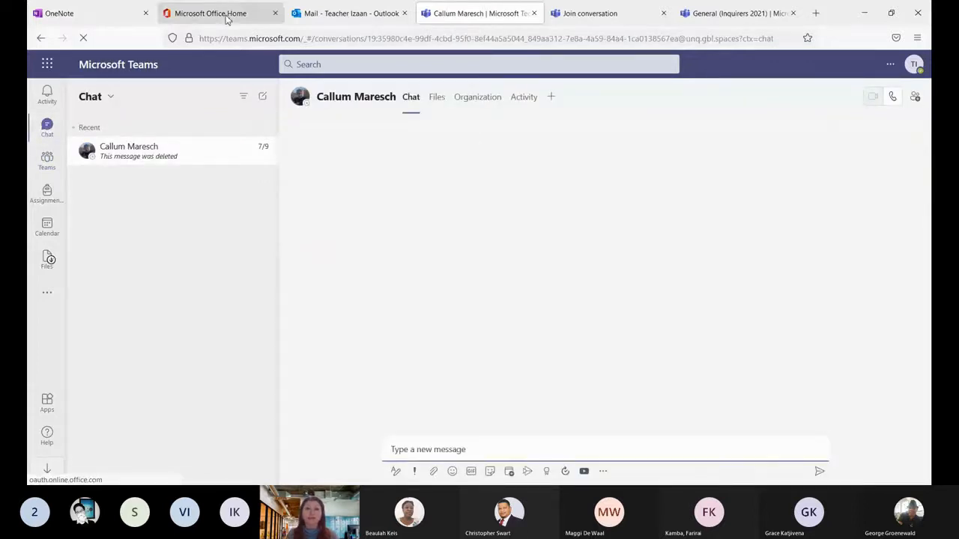
{"action": "left_click", "coordinate": [347, 13]}
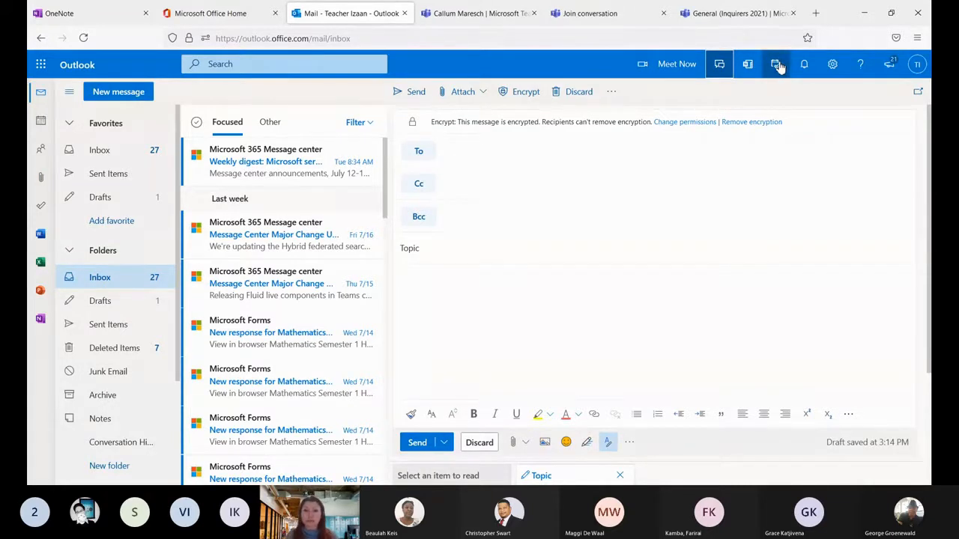
Step: View the calendar overview and the activity notifications beside the draft, and close them
{"action": "left_click", "coordinate": [776, 65]}
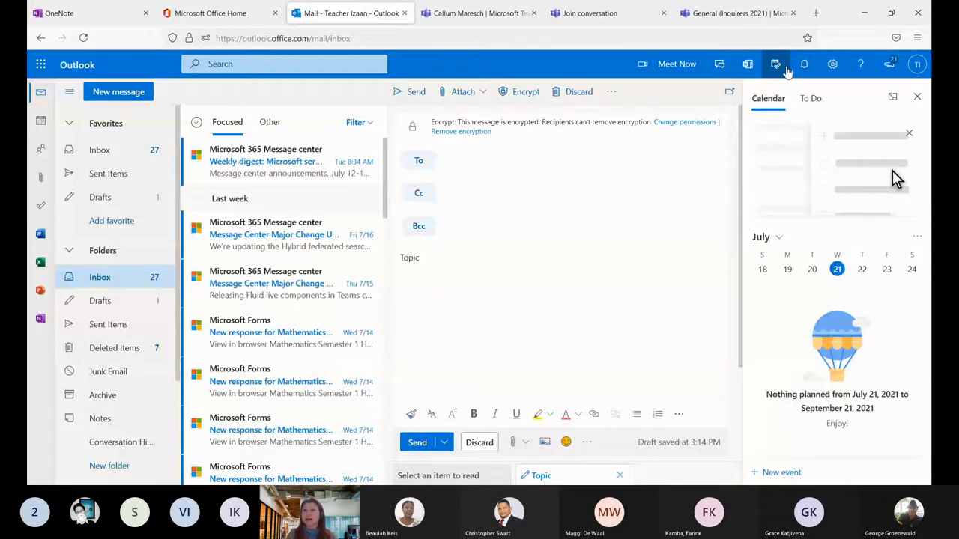
{"action": "left_click", "coordinate": [805, 65]}
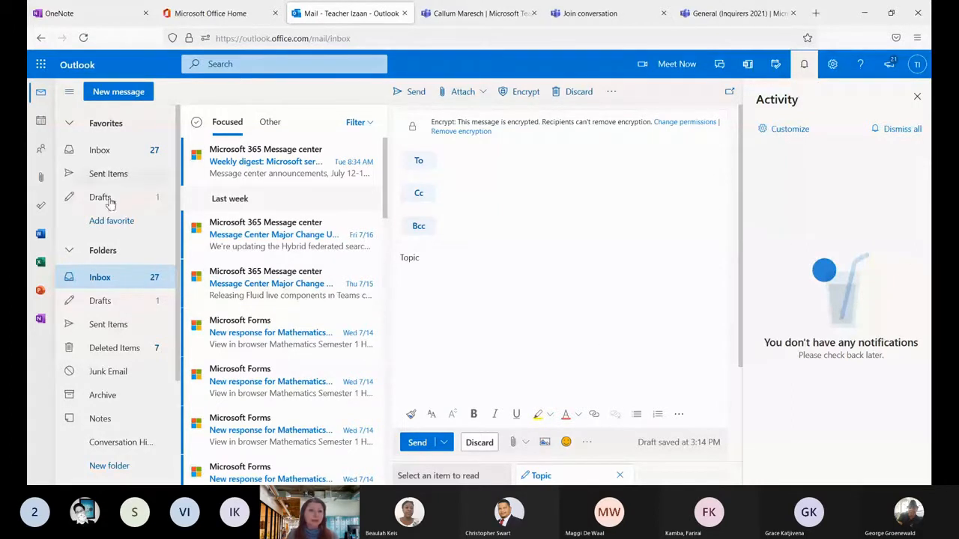
{"action": "left_click", "coordinate": [917, 96]}
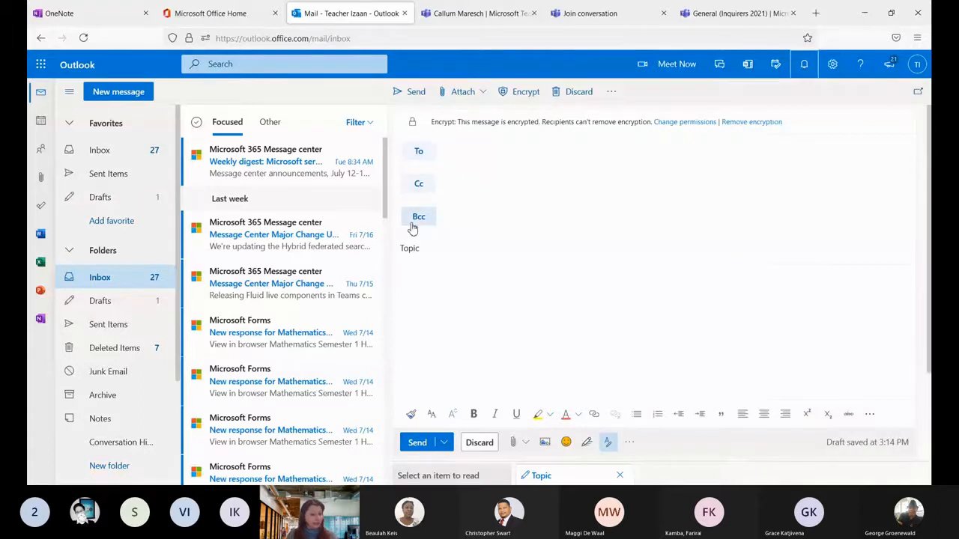
Step: Open the calendar and start a new event titled "Maths" with the Maths group invited
{"action": "left_click", "coordinate": [41, 96]}
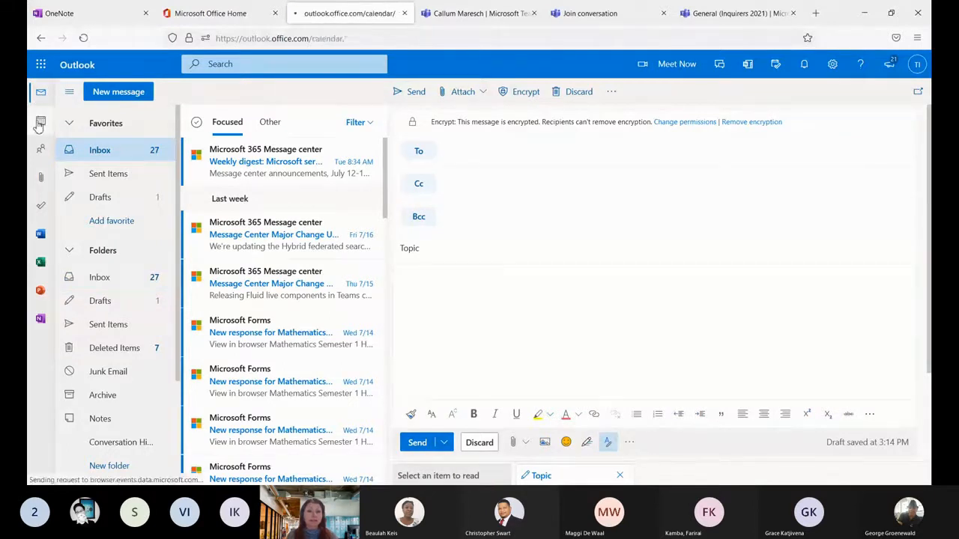
{"action": "left_click", "coordinate": [40, 122]}
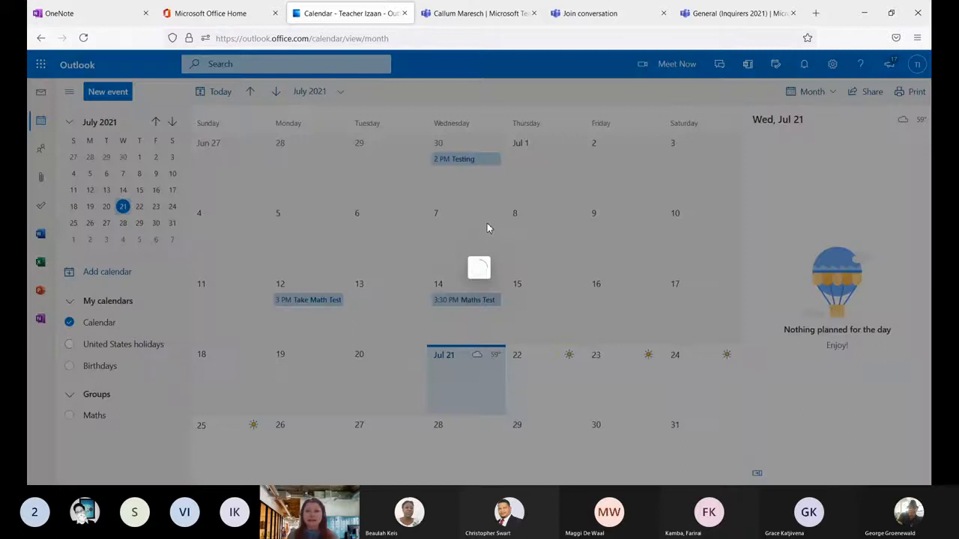
{"action": "double_click", "coordinate": [487, 228]}
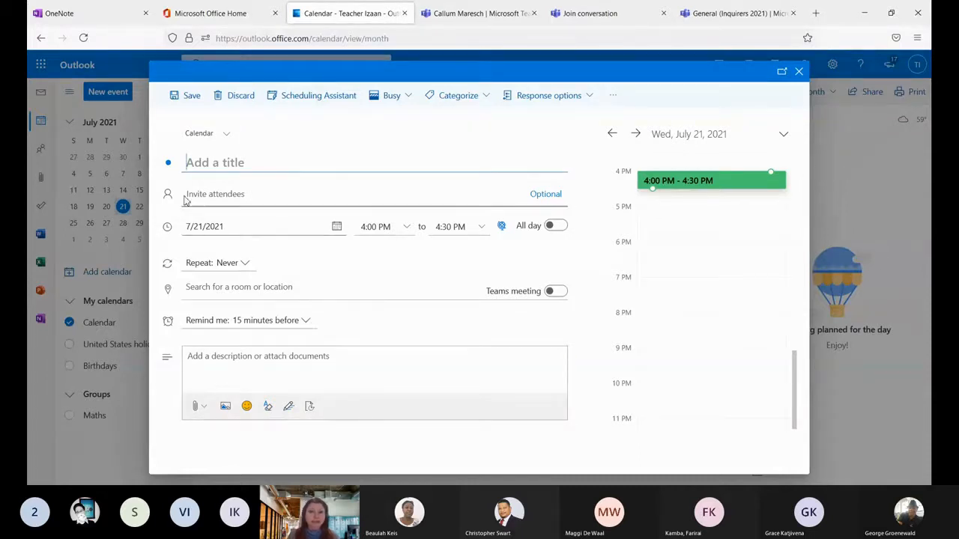
{"action": "left_click", "coordinate": [216, 195]}
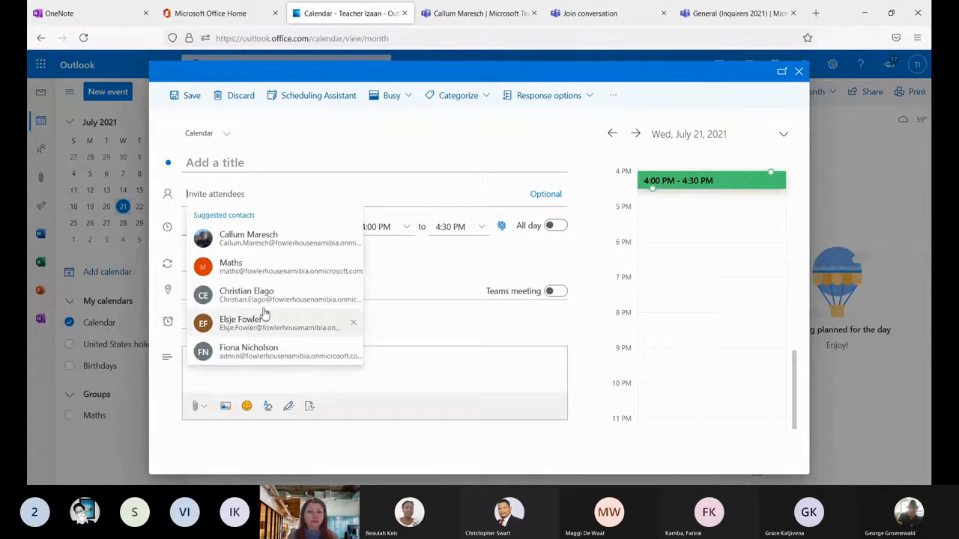
{"action": "left_click", "coordinate": [242, 273]}
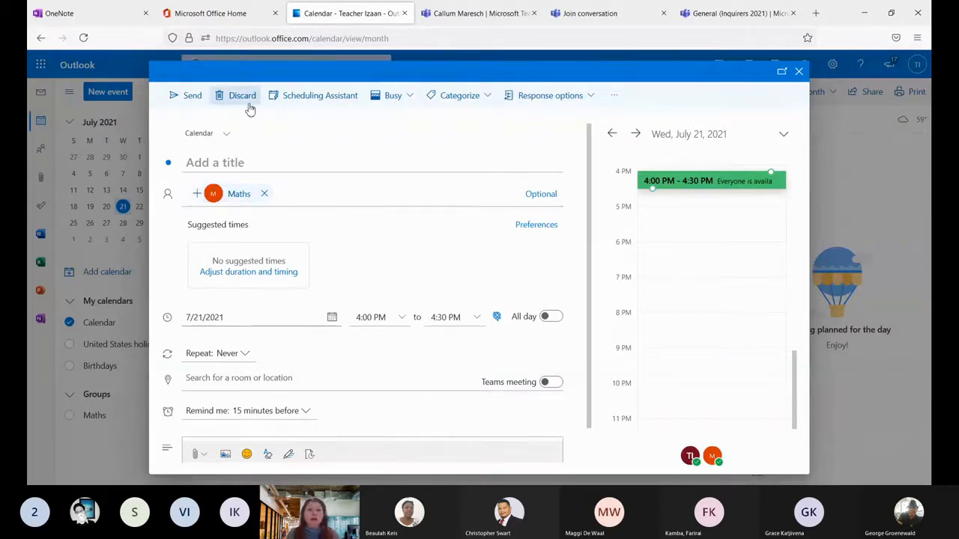
{"action": "left_click", "coordinate": [202, 160]}
{"action": "type", "text": "Maths"}
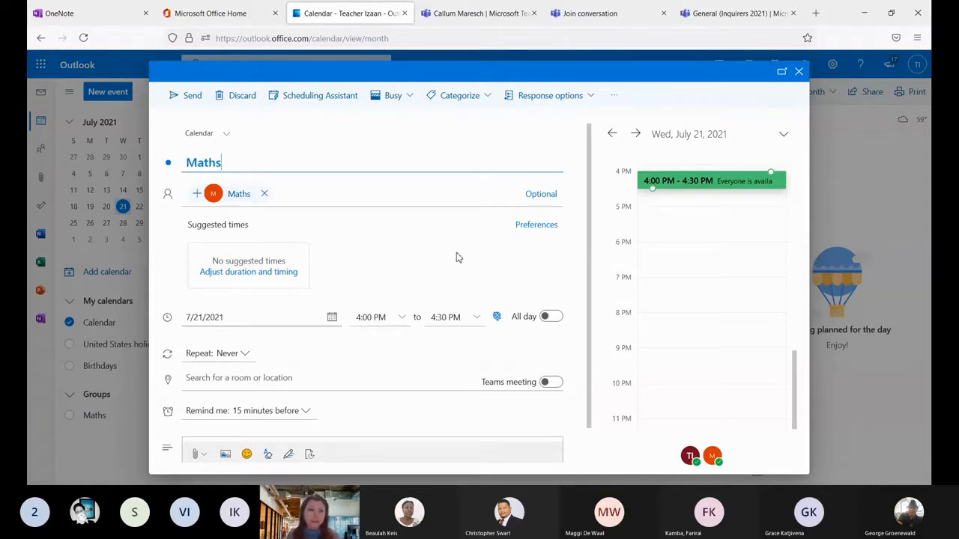
Step: Review the event's date, repeat and description fields, and check attendee availability in the Scheduling Assistant
{"action": "left_click", "coordinate": [205, 317]}
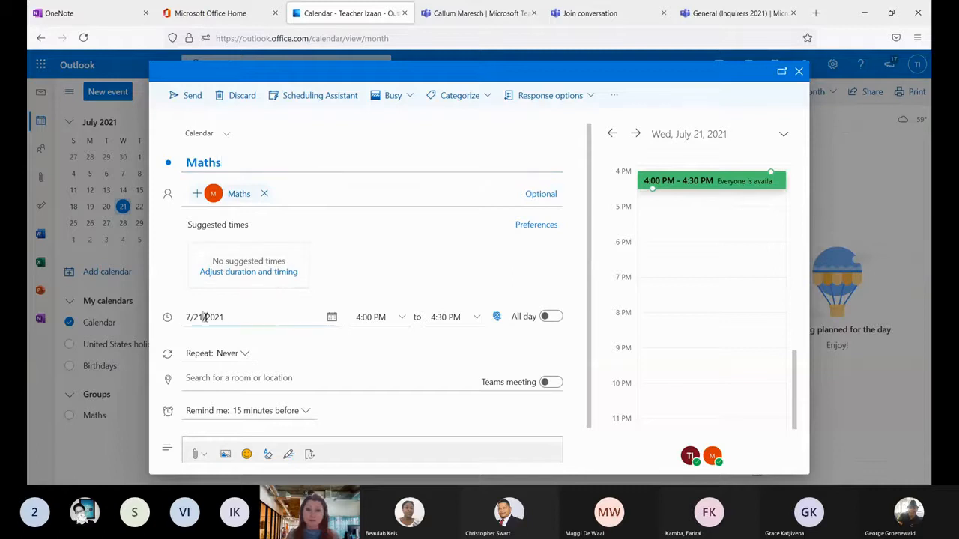
{"action": "left_click", "coordinate": [419, 261]}
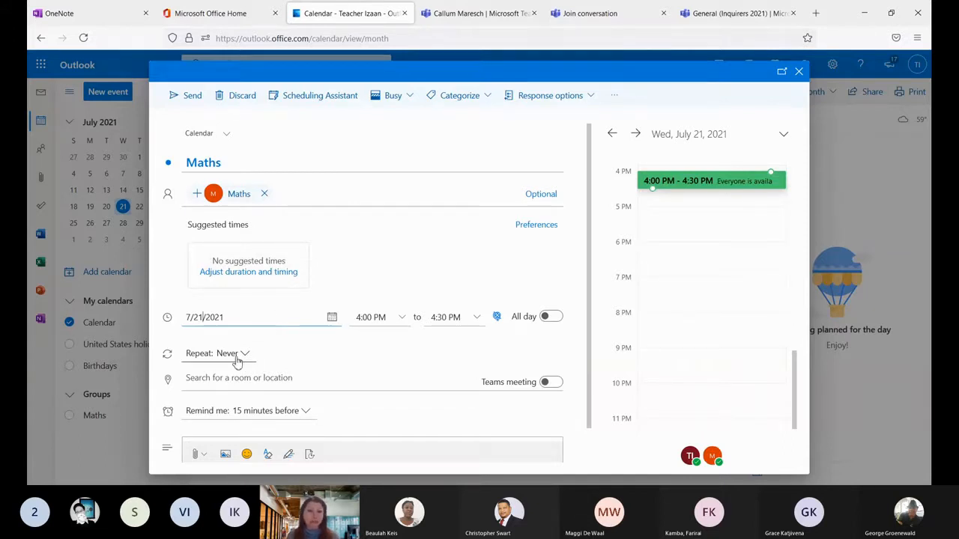
{"action": "scroll", "coordinate": [235, 358], "scroll_direction": "down", "scroll_amount": 1}
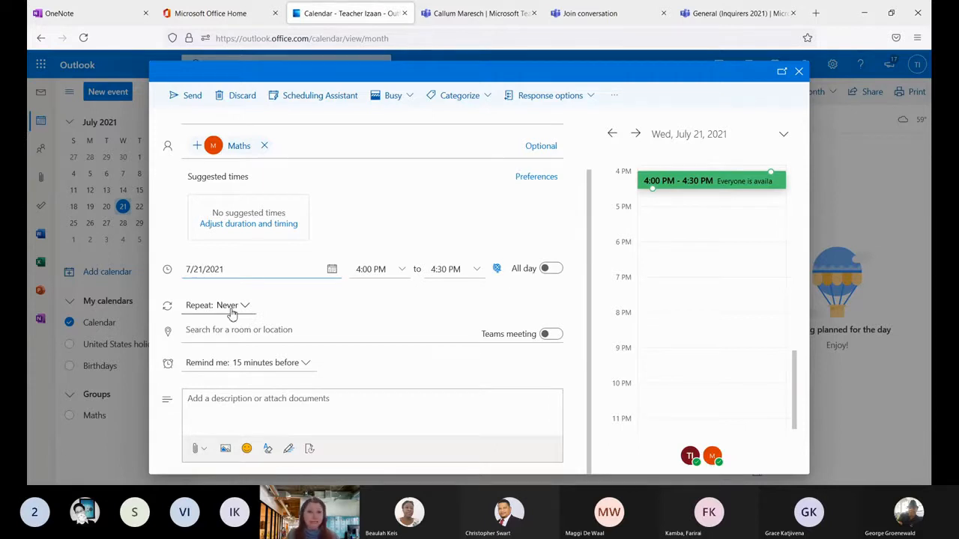
{"action": "left_click", "coordinate": [231, 411]}
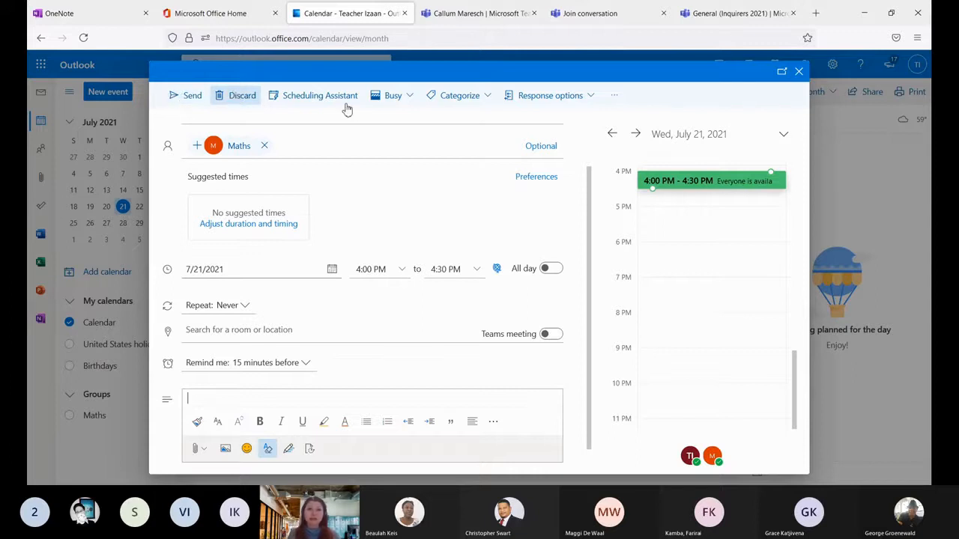
{"action": "left_click", "coordinate": [318, 99]}
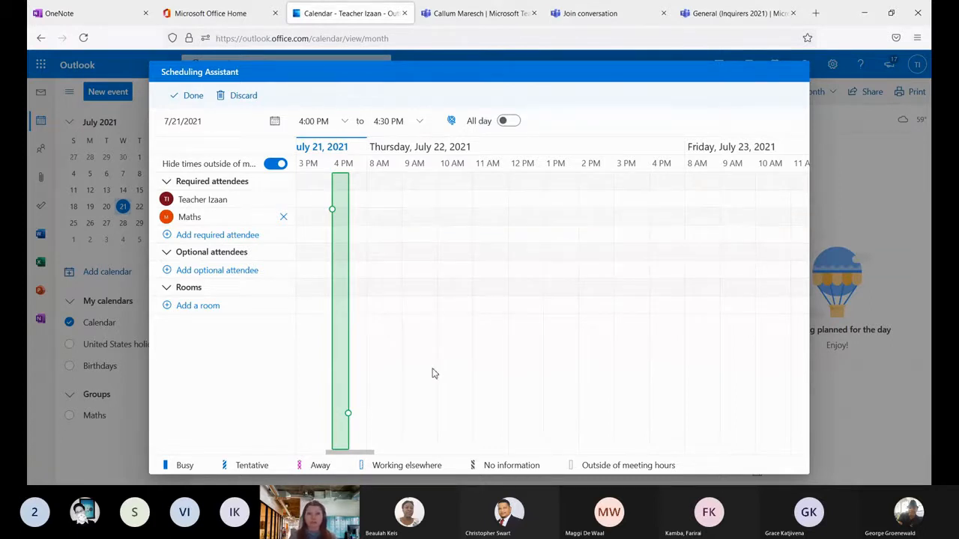
{"action": "left_click", "coordinate": [186, 95]}
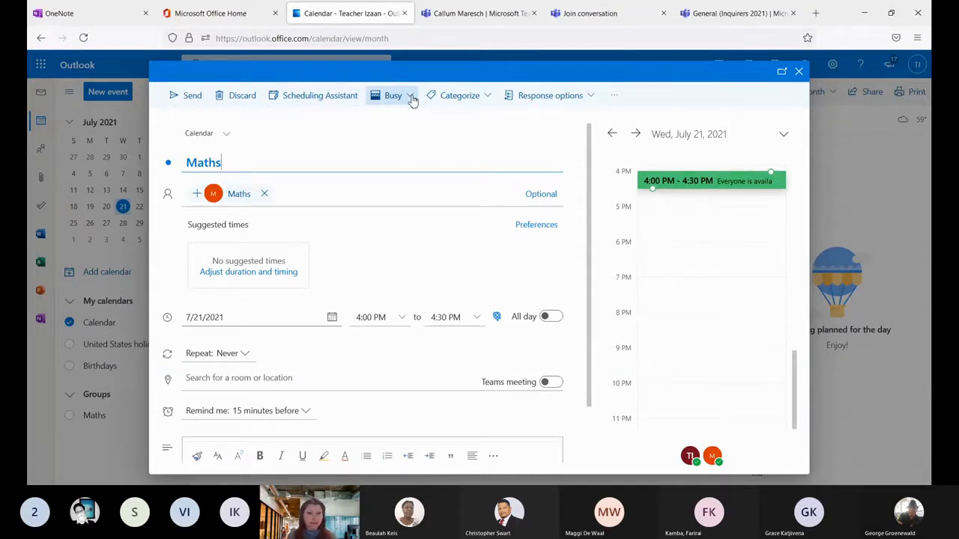
Step: Review the Show as statuses available for the Maths event and make it a Teams meeting
{"action": "left_click", "coordinate": [410, 98]}
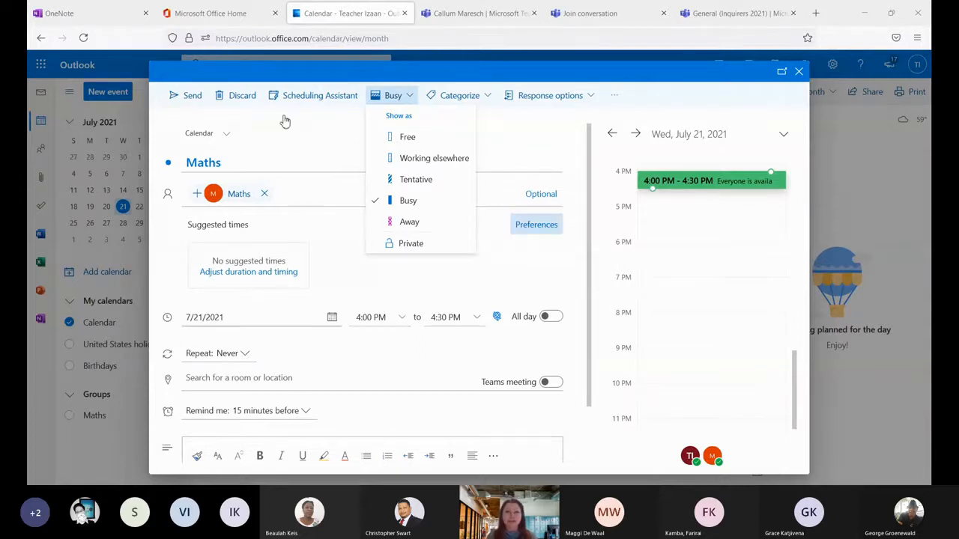
{"action": "left_click", "coordinate": [225, 164]}
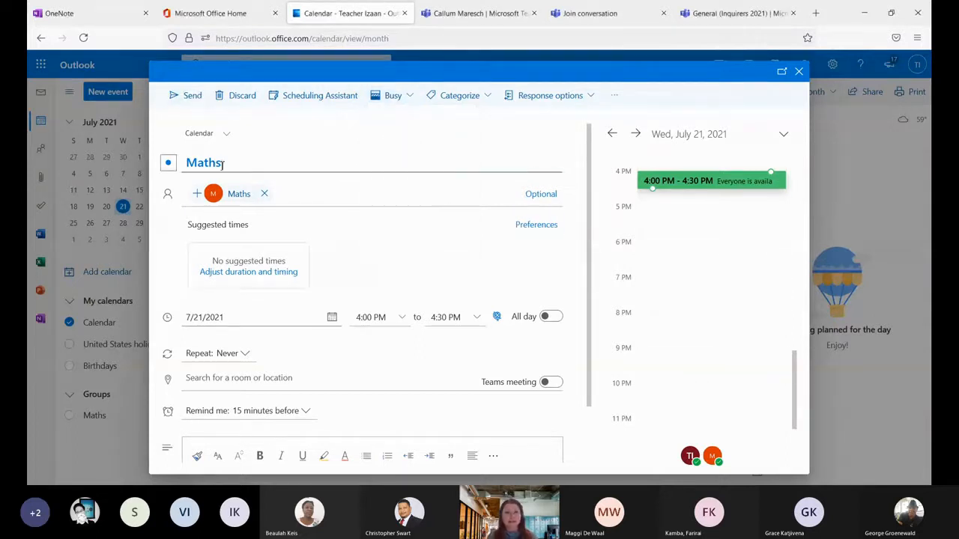
{"action": "double_click", "coordinate": [225, 164]}
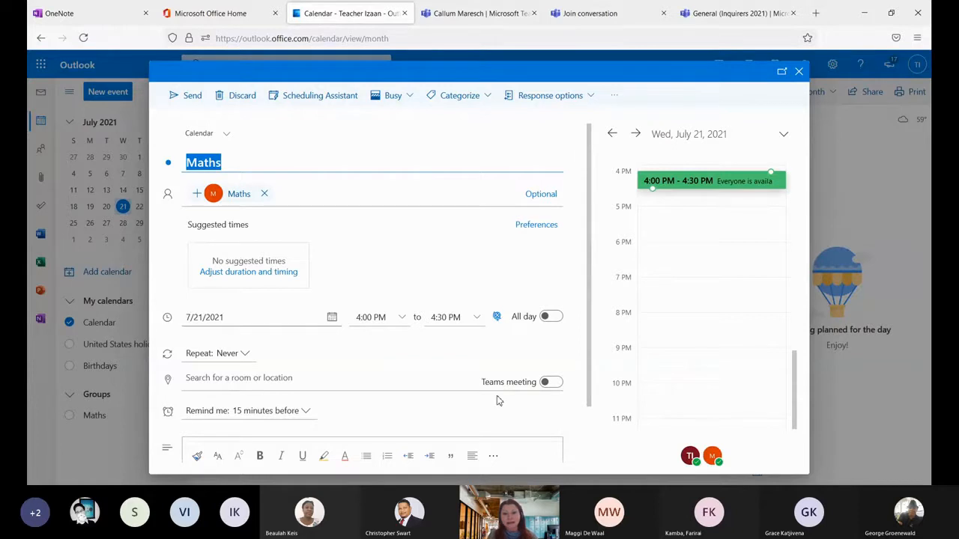
{"action": "left_click", "coordinate": [553, 382]}
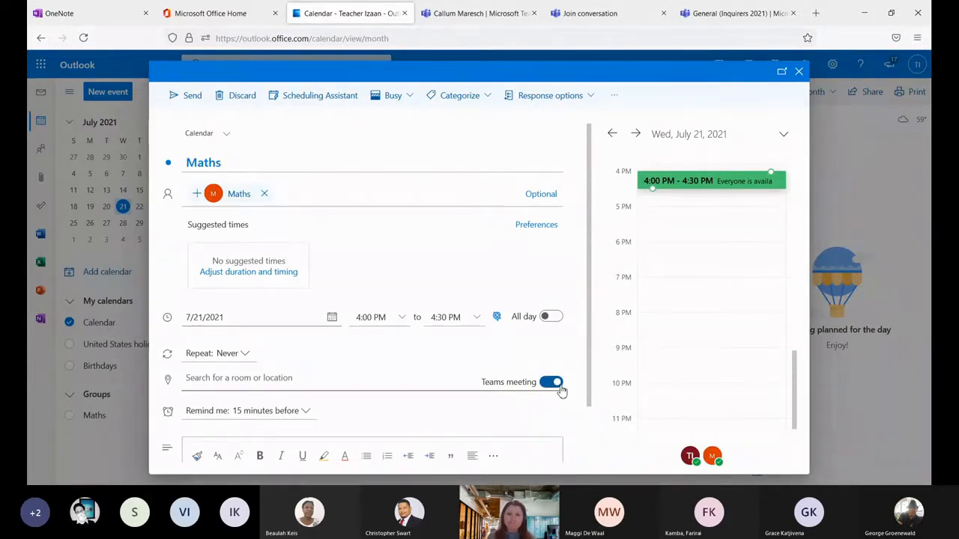
{"action": "scroll", "coordinate": [356, 358], "scroll_direction": "down", "scroll_amount": 2}
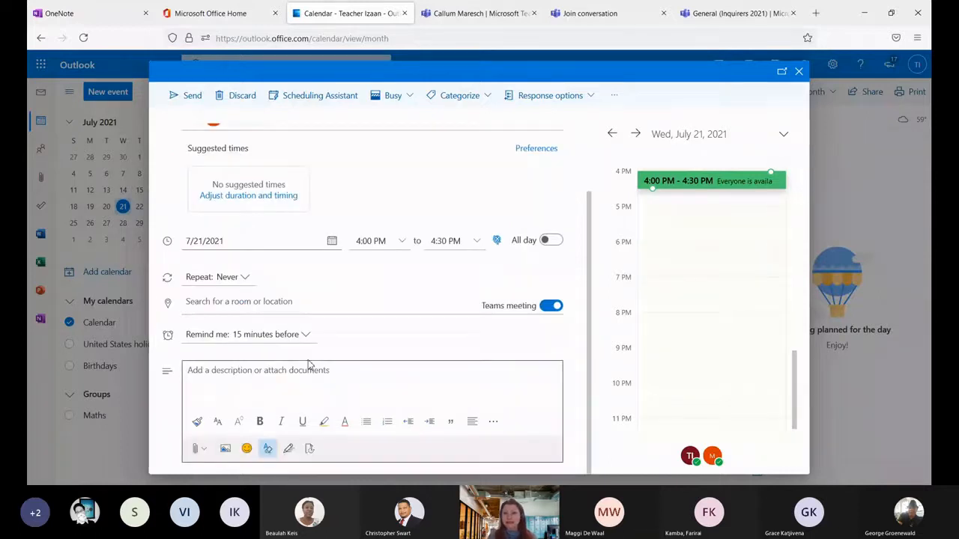
{"action": "scroll", "coordinate": [385, 362], "scroll_direction": "up", "scroll_amount": 2}
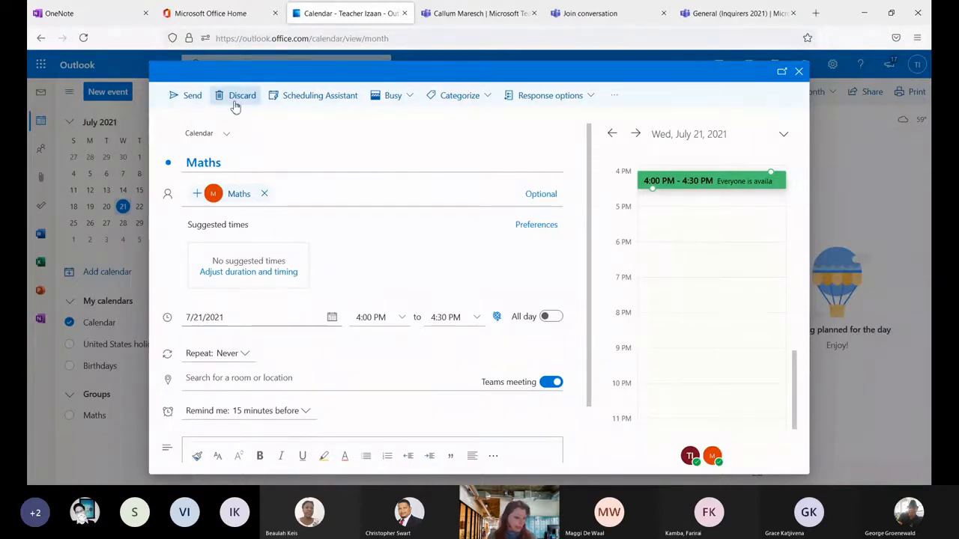
Step: Examine the Maths event's scheduling, Show as, category, response and add-in options without changing them
{"action": "left_click", "coordinate": [305, 97]}
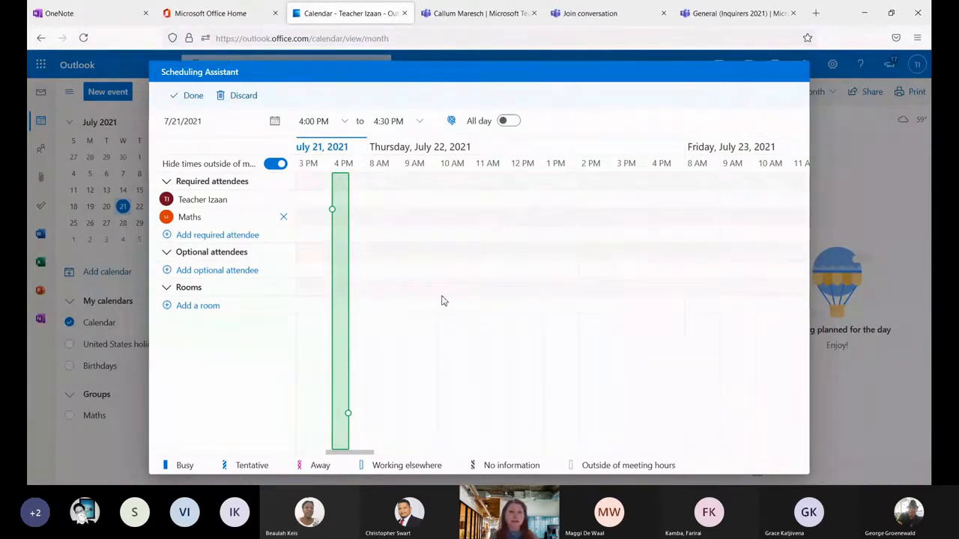
{"action": "left_click", "coordinate": [171, 96]}
{"action": "left_click", "coordinate": [413, 99]}
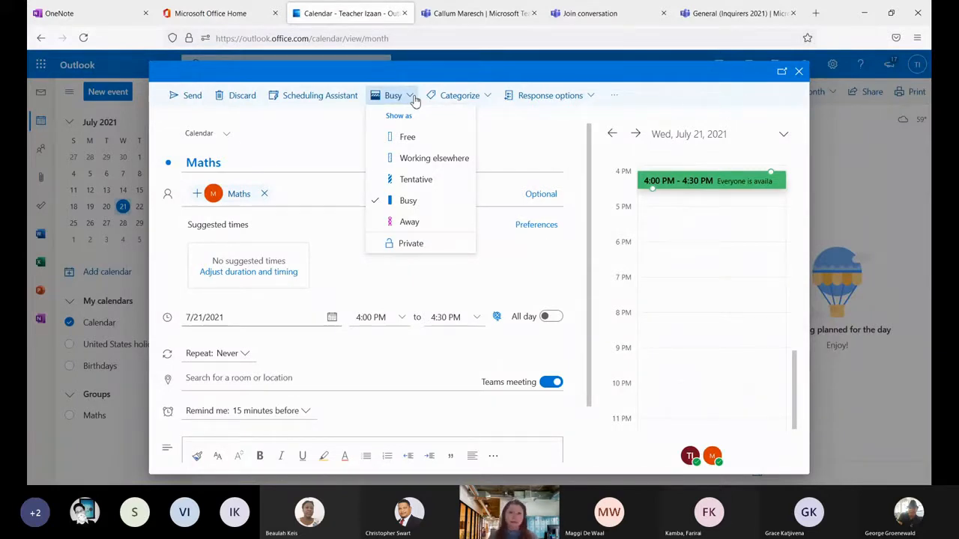
{"action": "left_click", "coordinate": [491, 98]}
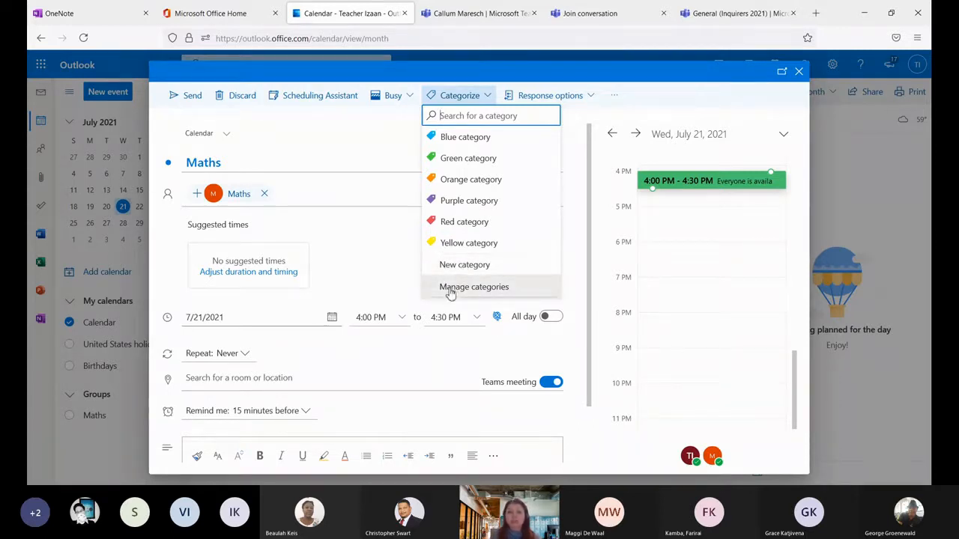
{"action": "left_click", "coordinate": [353, 150]}
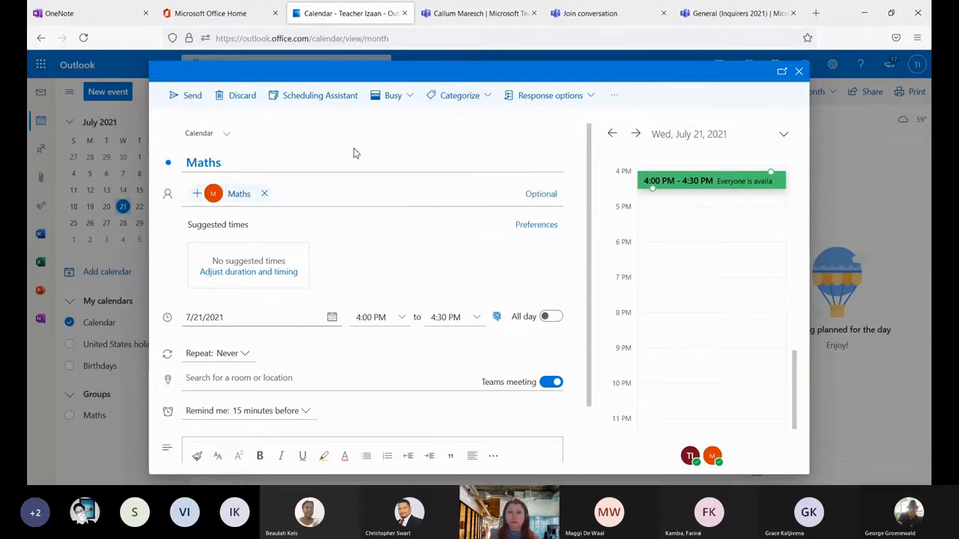
{"action": "left_click", "coordinate": [591, 96]}
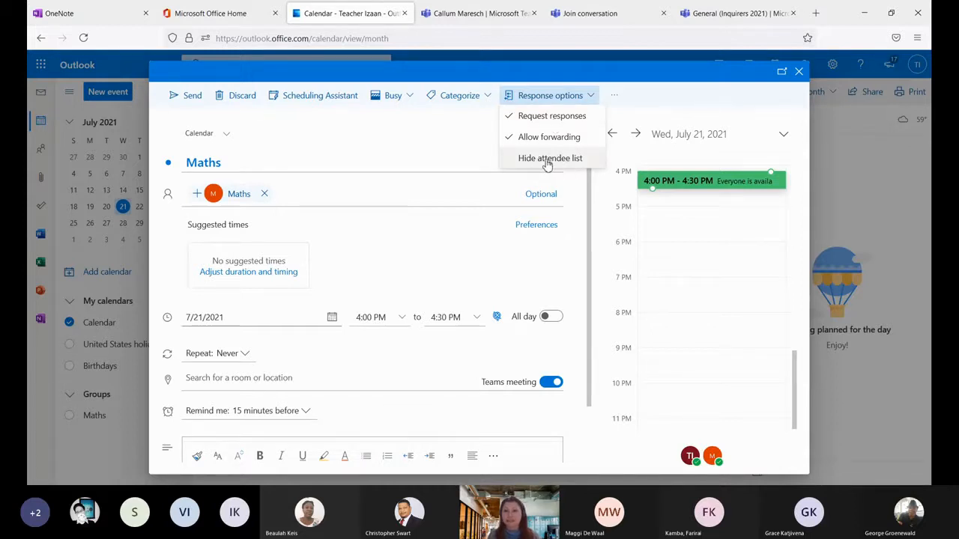
{"action": "left_click", "coordinate": [615, 99]}
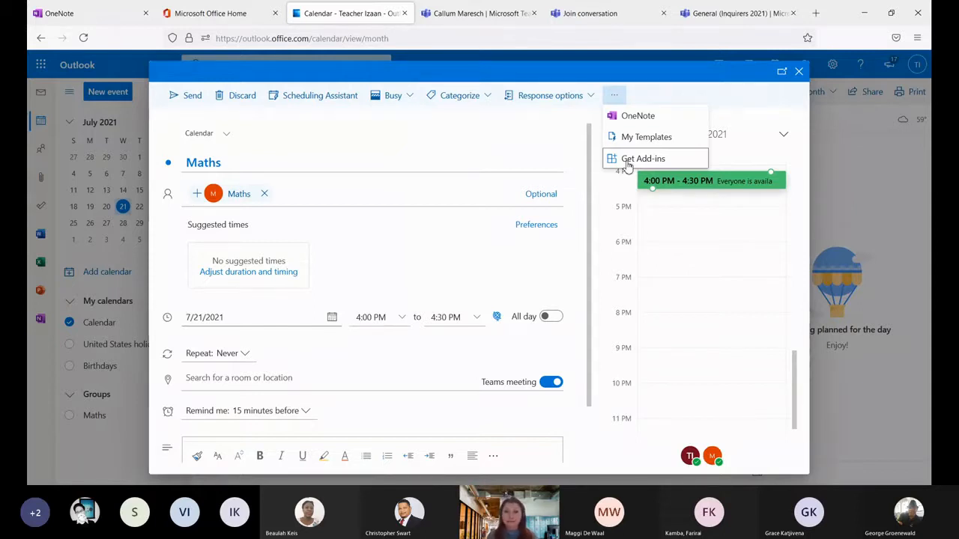
Step: Close the Maths event and discard it
{"action": "left_click", "coordinate": [799, 75]}
{"action": "left_click", "coordinate": [799, 73]}
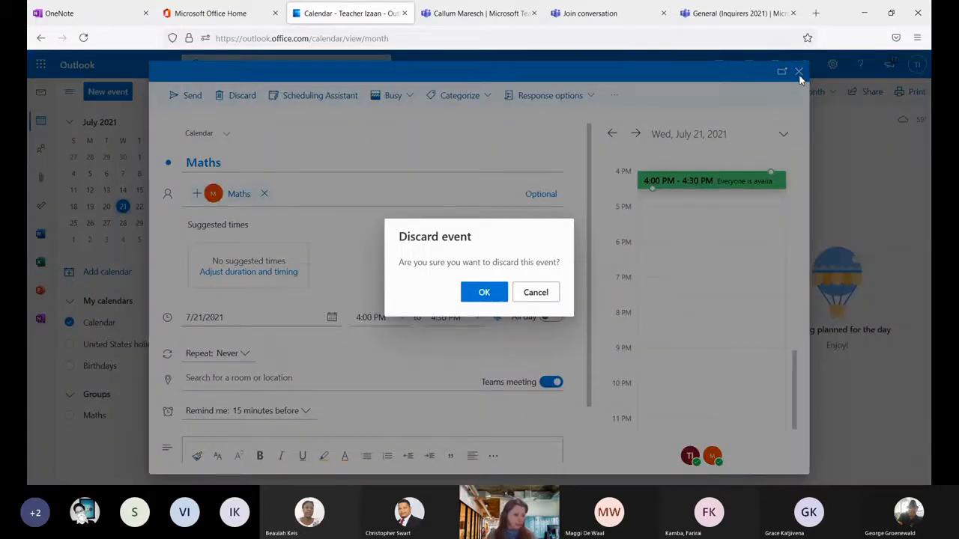
{"action": "left_click", "coordinate": [483, 293]}
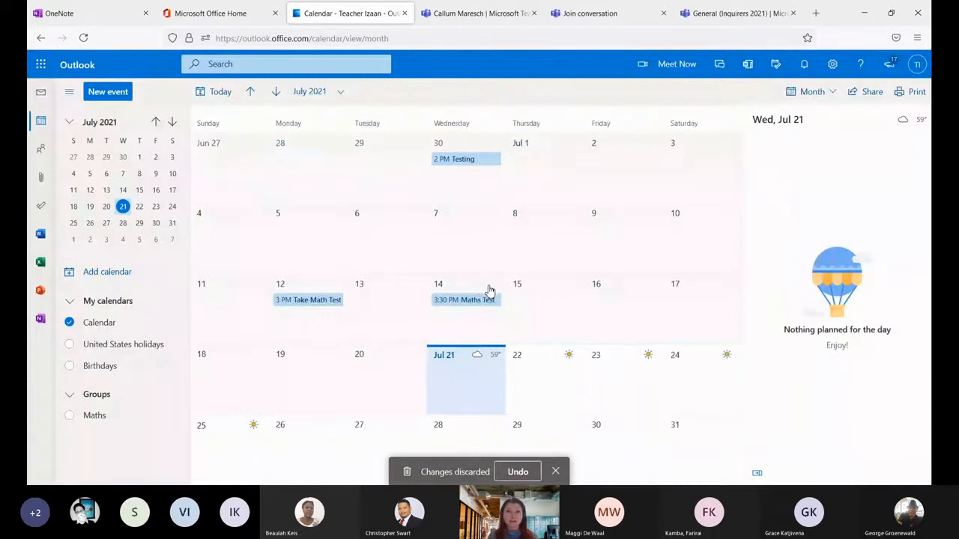
Step: Open the People section and view the options for new contacts, the contact lists and the deleted contacts
{"action": "left_click", "coordinate": [42, 150]}
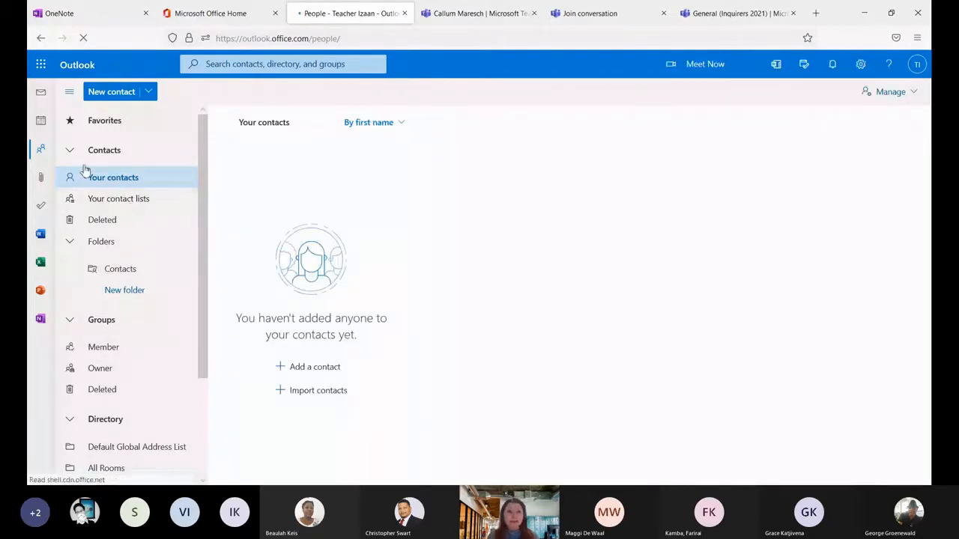
{"action": "left_click", "coordinate": [150, 94]}
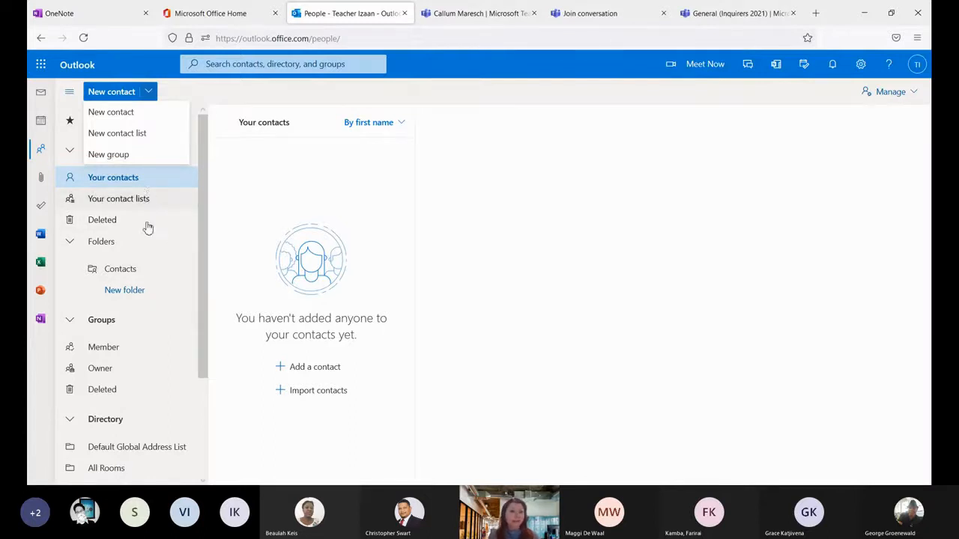
{"action": "left_click", "coordinate": [109, 204]}
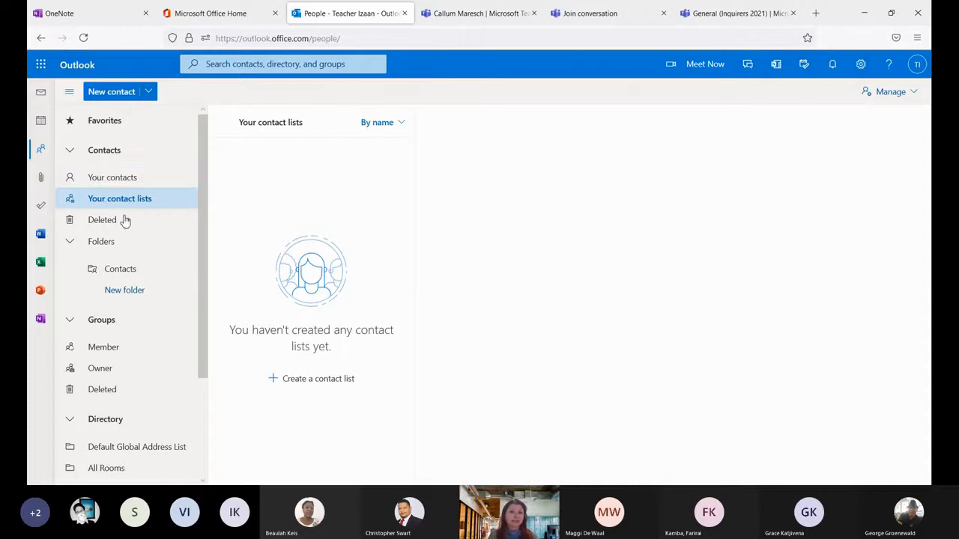
{"action": "left_click", "coordinate": [111, 222]}
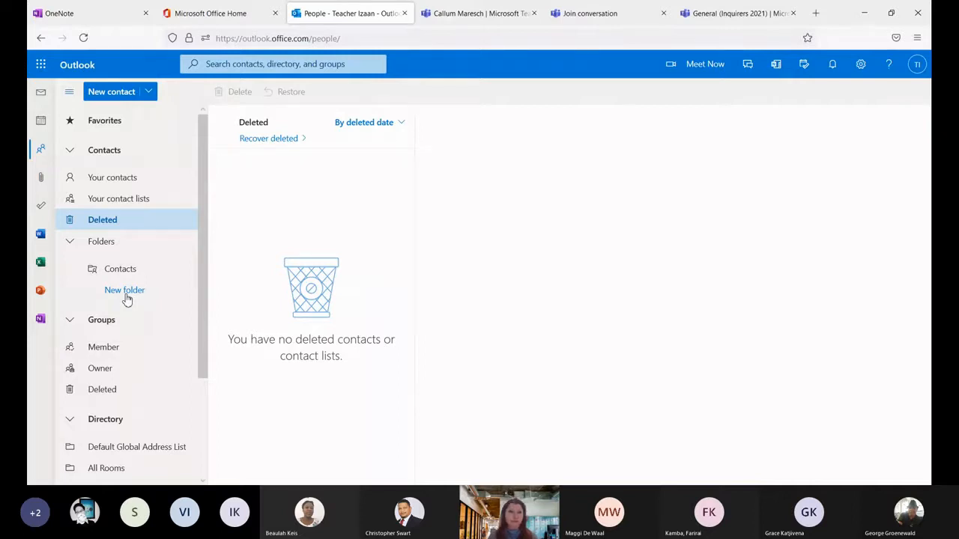
Step: View the owned Maths group's details, including its privacy type, e-mail, members and apps
{"action": "left_click", "coordinate": [71, 327]}
{"action": "left_click", "coordinate": [71, 327]}
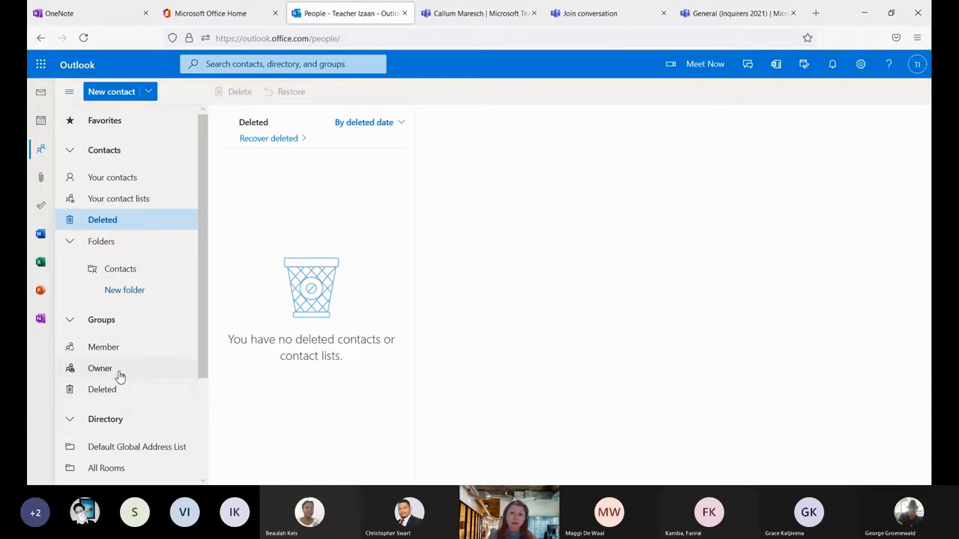
{"action": "left_click", "coordinate": [117, 374]}
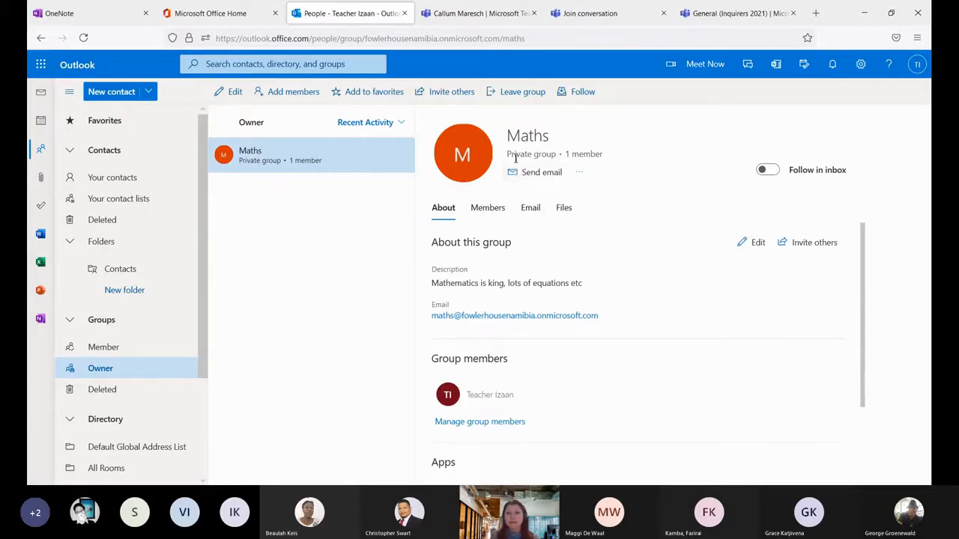
{"action": "left_click_drag", "start_coordinate": [507, 154], "coordinate": [580, 170]}
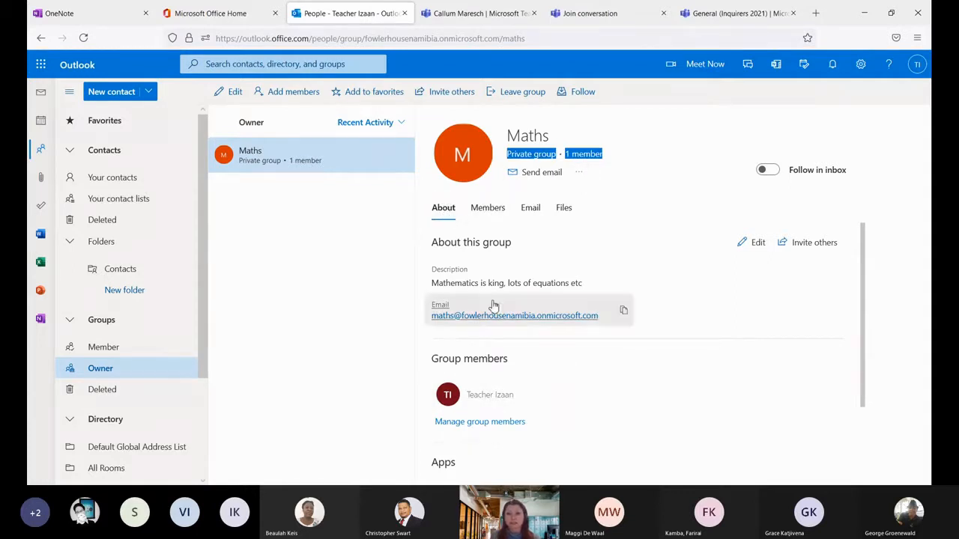
{"action": "scroll", "coordinate": [482, 278], "scroll_direction": "down", "scroll_amount": 2}
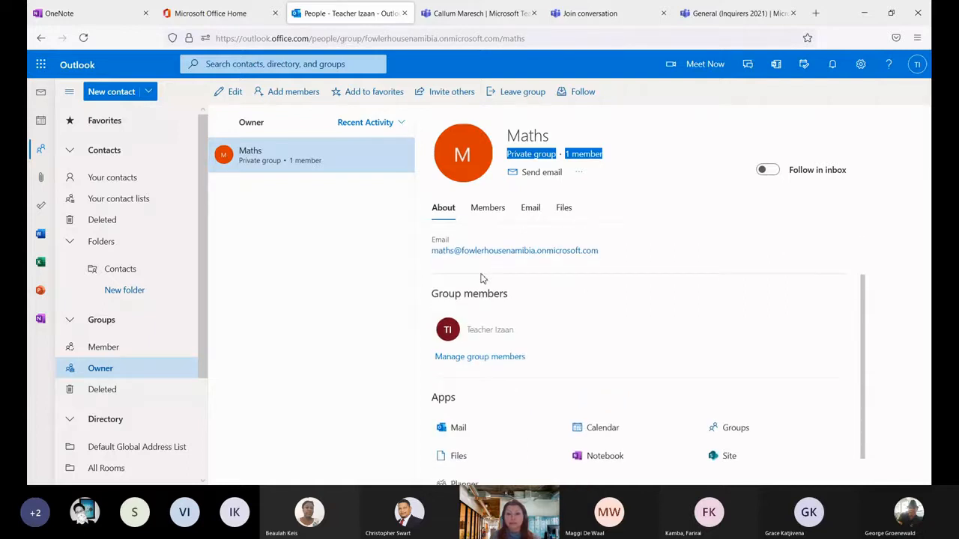
{"action": "scroll", "coordinate": [484, 277], "scroll_direction": "down", "scroll_amount": 1}
{"action": "scroll", "coordinate": [507, 392], "scroll_direction": "up", "scroll_amount": 3}
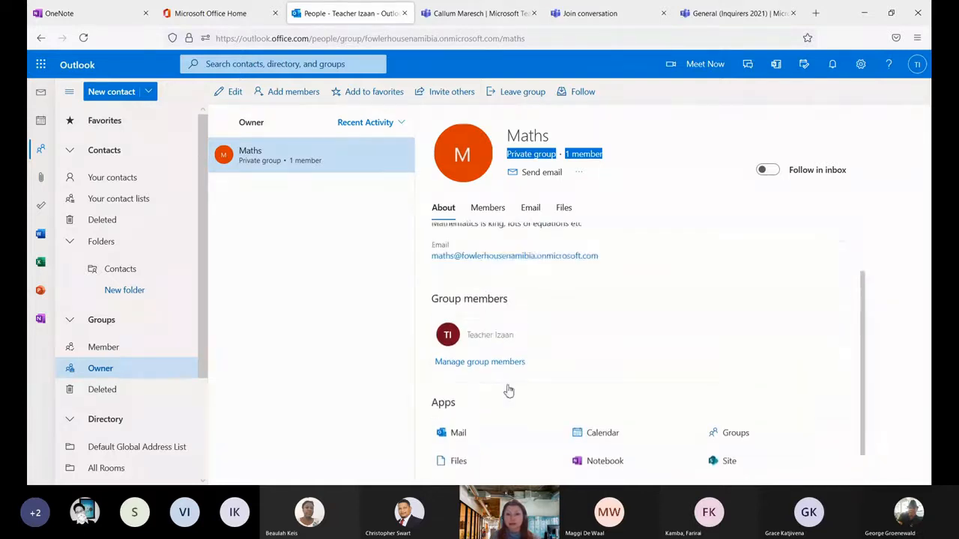
Step: Search the Maths group's member list by a person's first name
{"action": "left_click", "coordinate": [483, 214]}
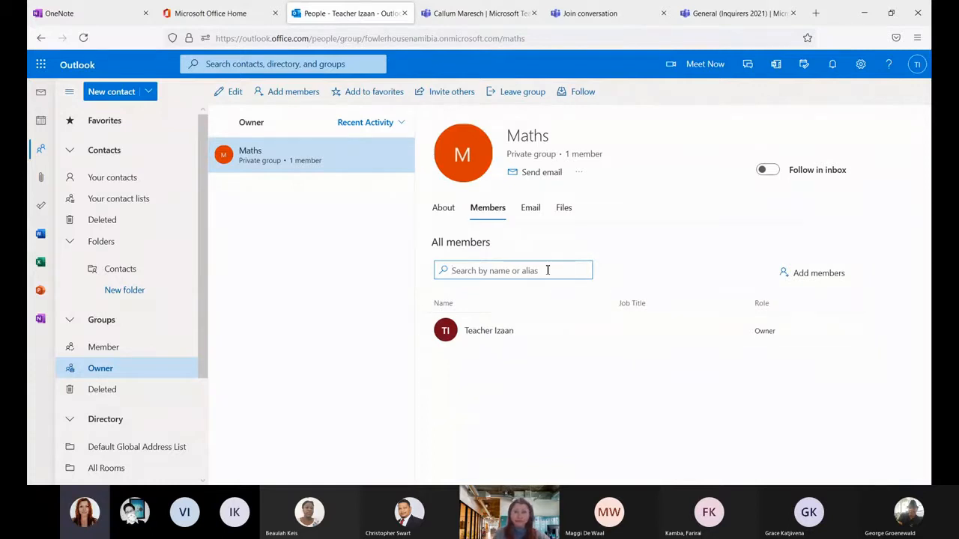
{"action": "type", "text": "callum"}
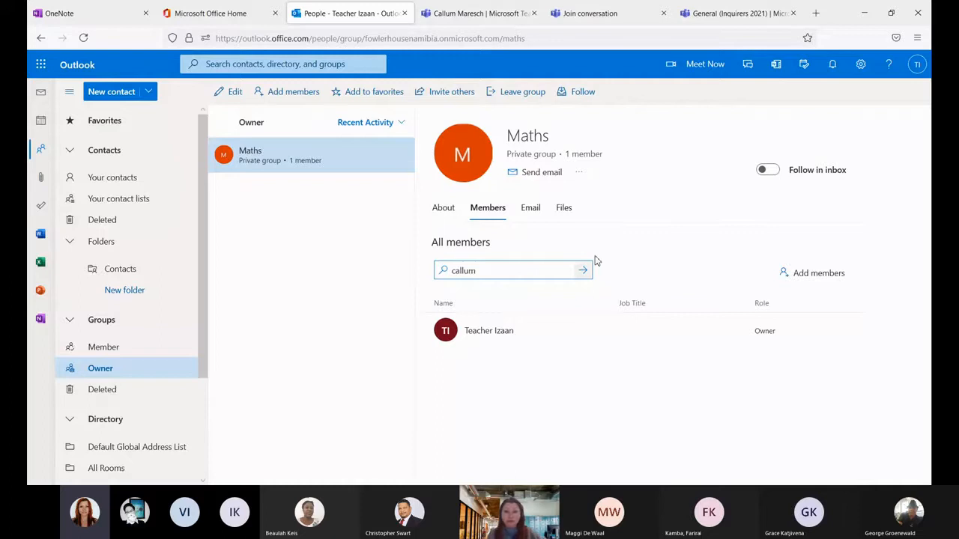
{"action": "left_click", "coordinate": [583, 275]}
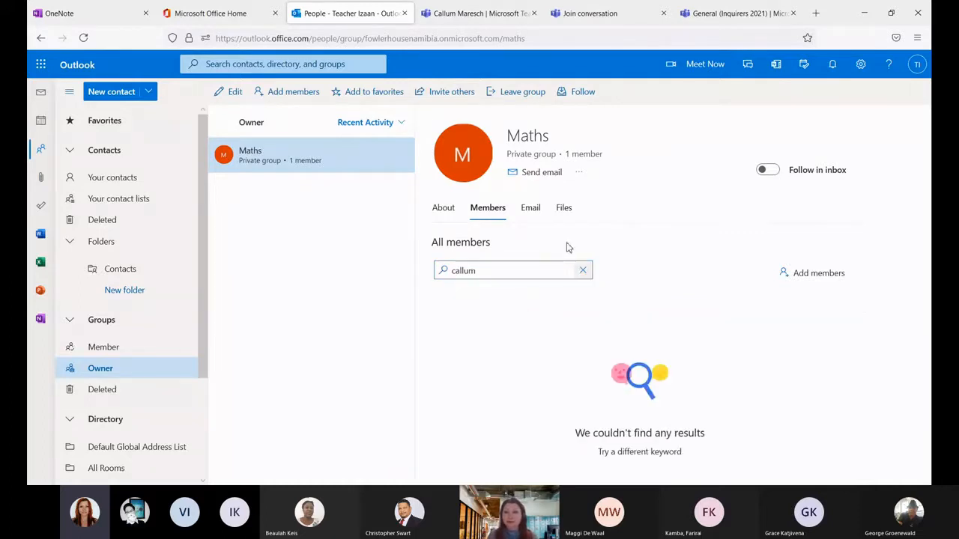
Step: View the Maths group's form for adding members without adding anyone, and look at the group's recent email and files
{"action": "left_click", "coordinate": [785, 278]}
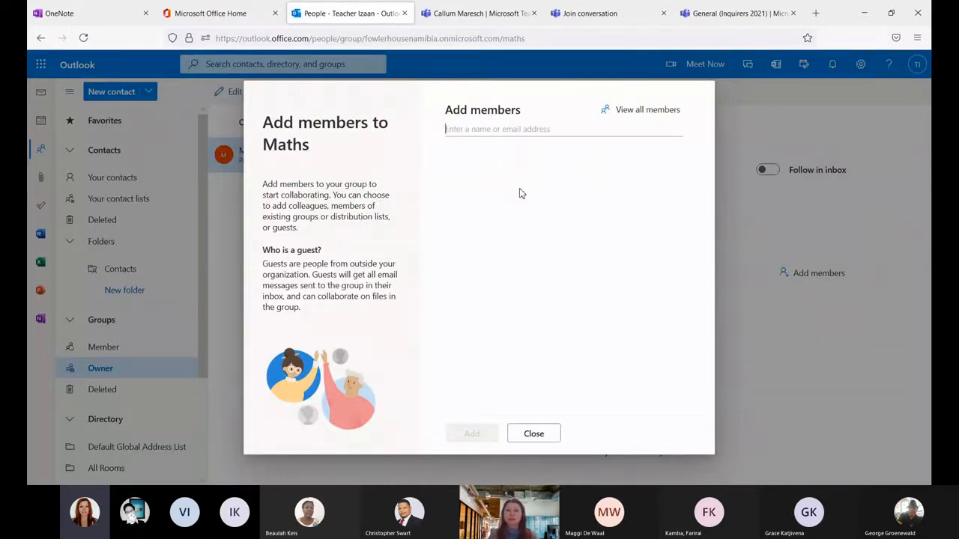
{"action": "left_click", "coordinate": [545, 441]}
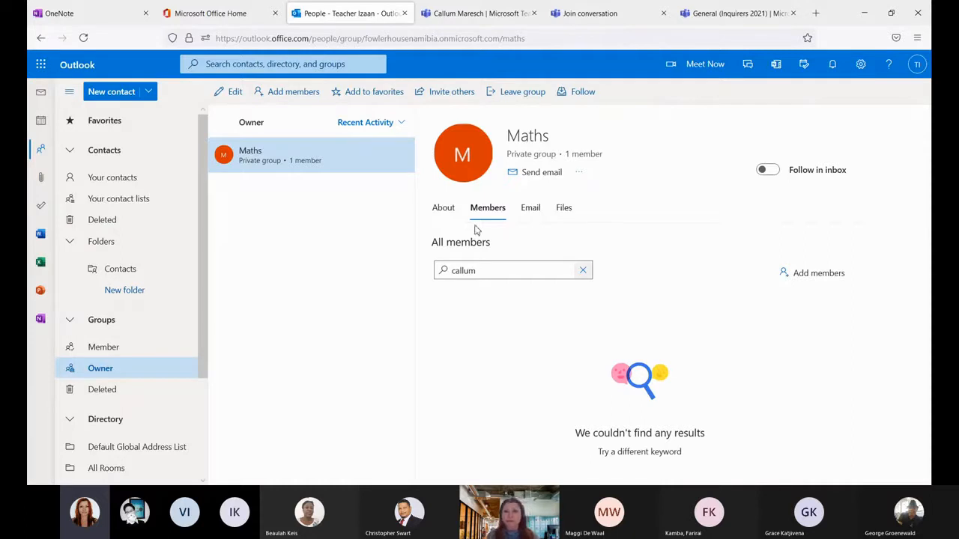
{"action": "left_click", "coordinate": [529, 211]}
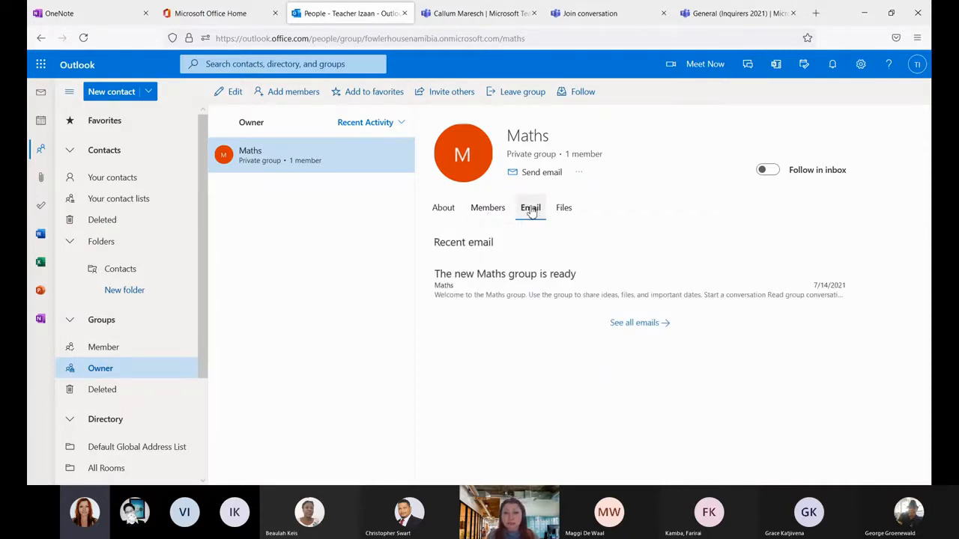
{"action": "left_click", "coordinate": [561, 210]}
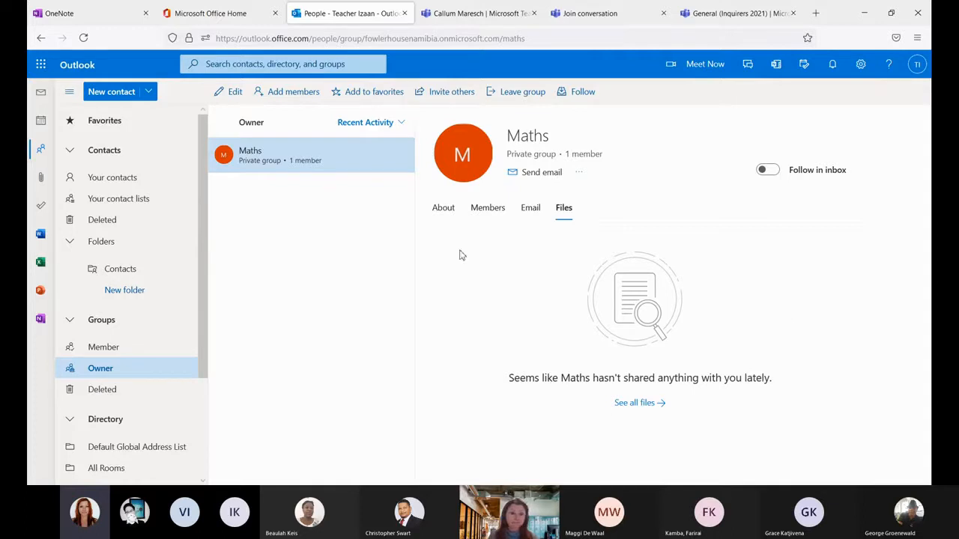
Step: View the deleted groups and the directory's Default Global Address List and All Rooms list
{"action": "left_click", "coordinate": [102, 396]}
{"action": "scroll", "coordinate": [142, 333], "scroll_direction": "down", "scroll_amount": 2}
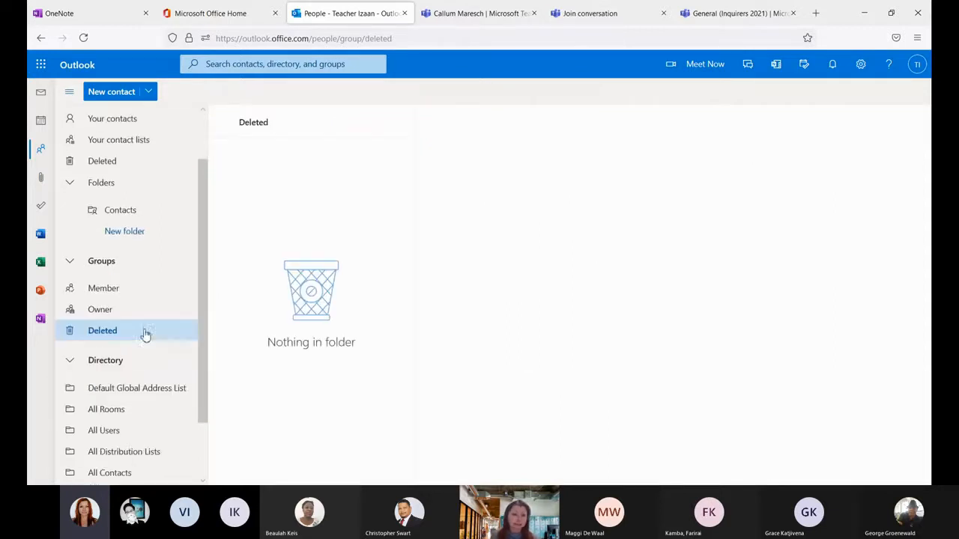
{"action": "scroll", "coordinate": [93, 359], "scroll_direction": "down", "scroll_amount": 2}
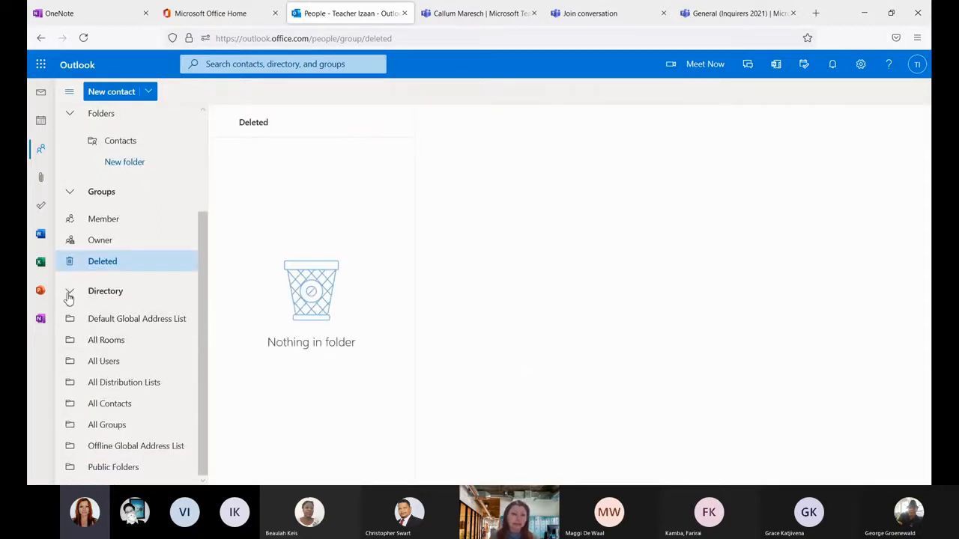
{"action": "left_click", "coordinate": [114, 322]}
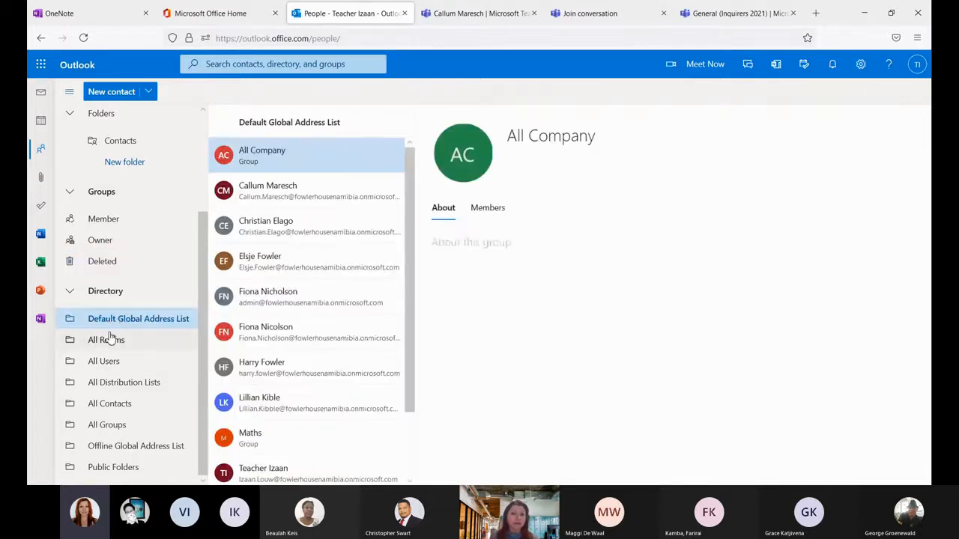
{"action": "left_click", "coordinate": [111, 339]}
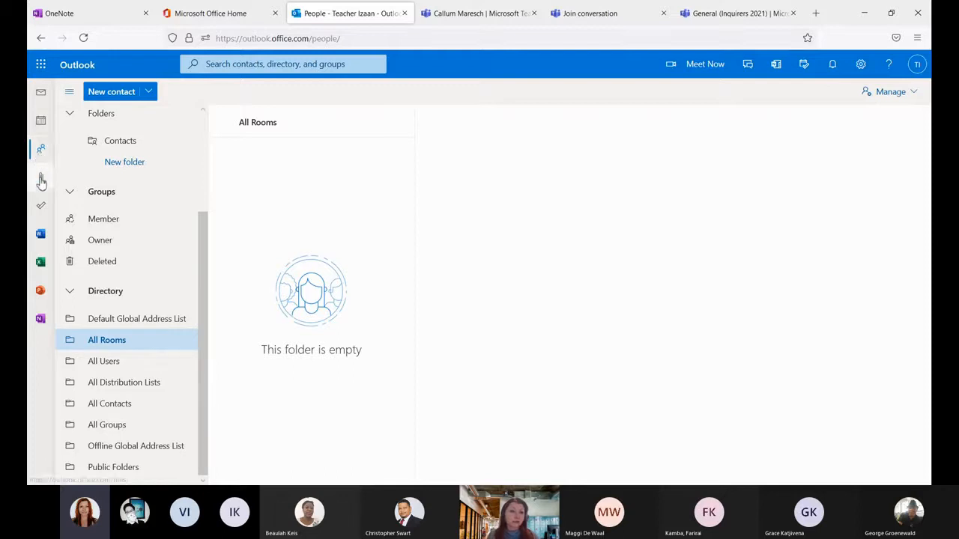
Step: View the file attachments section, and open the To Do tasks page, dismissing its new-look announcement
{"action": "left_click", "coordinate": [39, 180]}
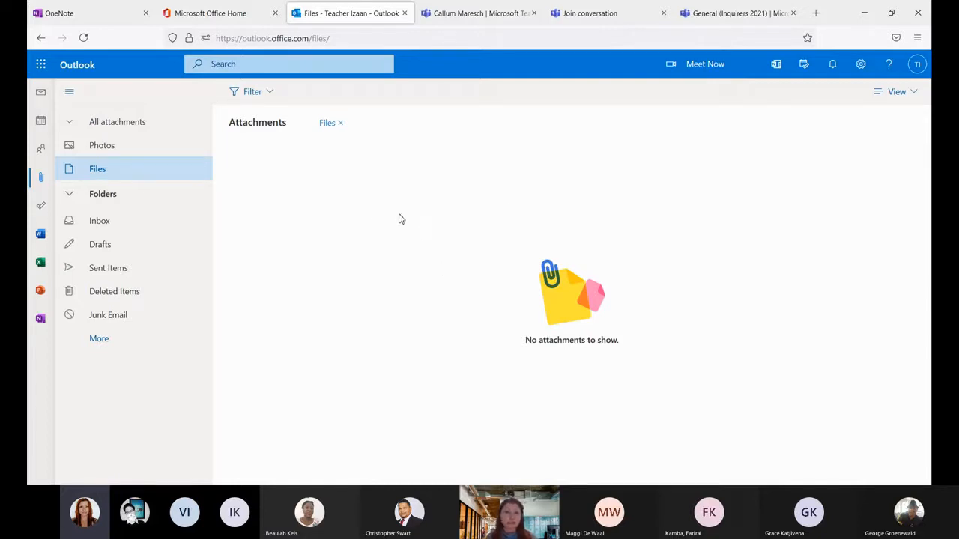
{"action": "left_click", "coordinate": [38, 210]}
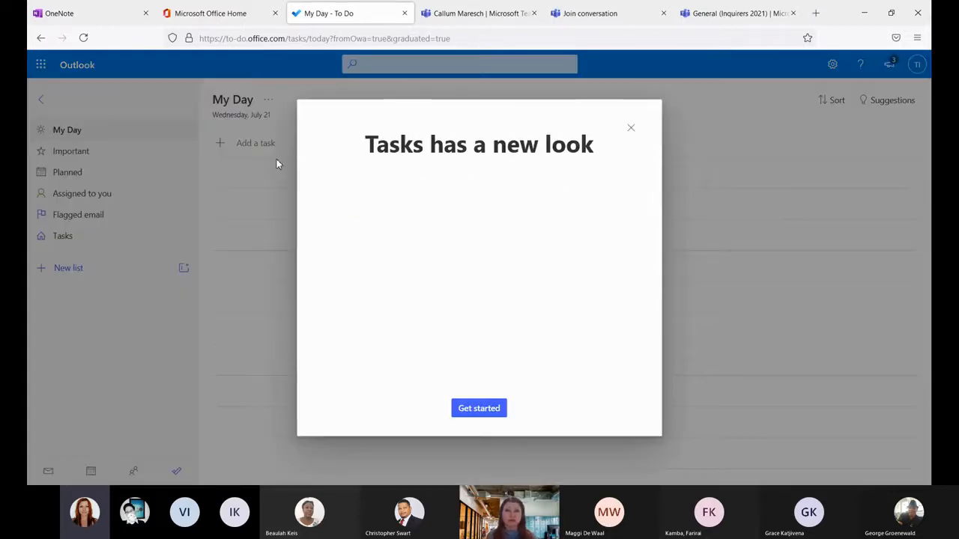
{"action": "left_click", "coordinate": [629, 129]}
Step: Switch from the To Do page back to the Outlook mail inbox
{"action": "left_click", "coordinate": [202, 15]}
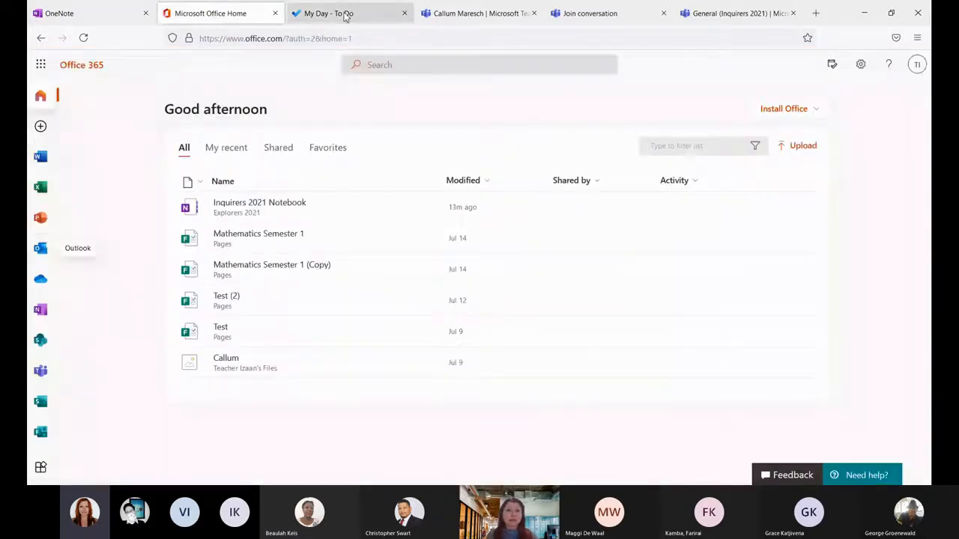
{"action": "left_click", "coordinate": [341, 15]}
{"action": "left_click", "coordinate": [77, 65]}
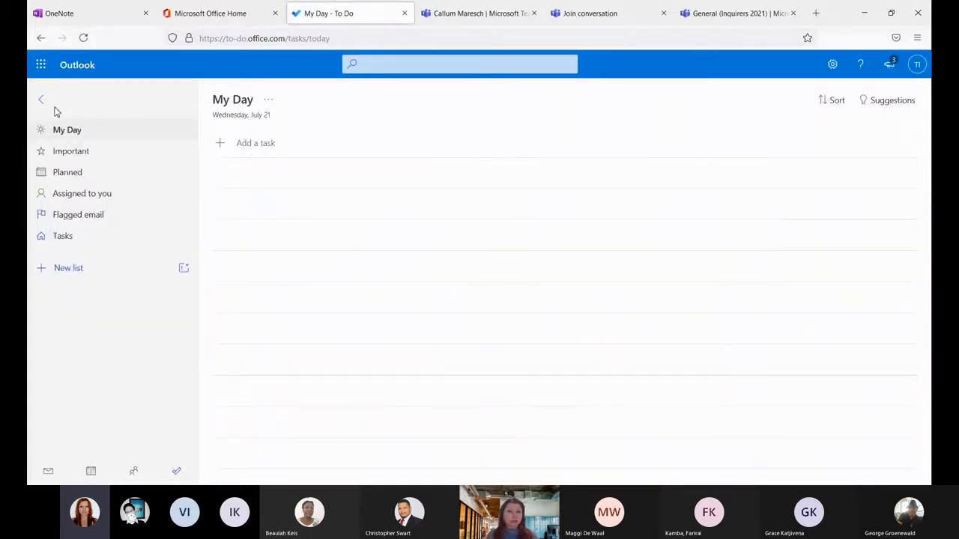
{"action": "left_click", "coordinate": [41, 101]}
{"action": "left_click", "coordinate": [43, 104]}
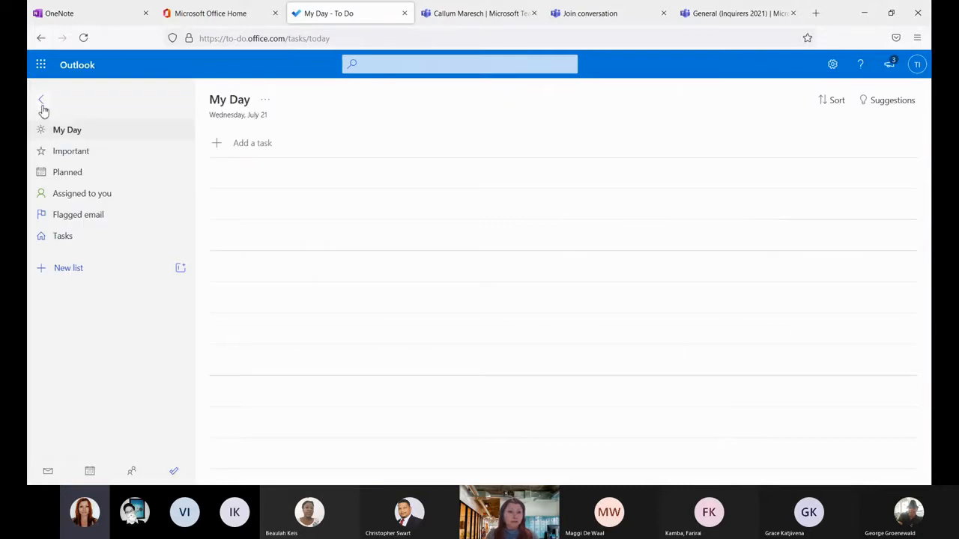
{"action": "left_click", "coordinate": [42, 66]}
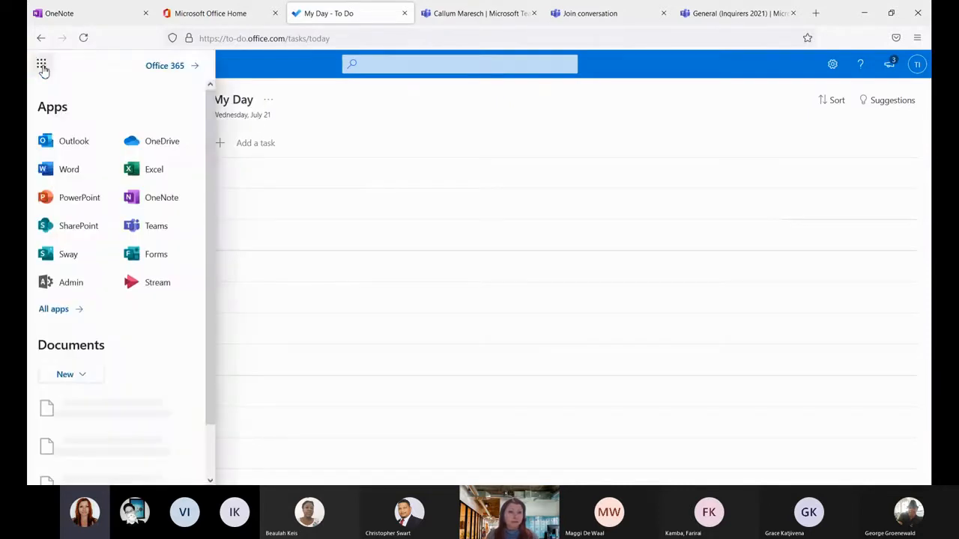
{"action": "left_click", "coordinate": [88, 153]}
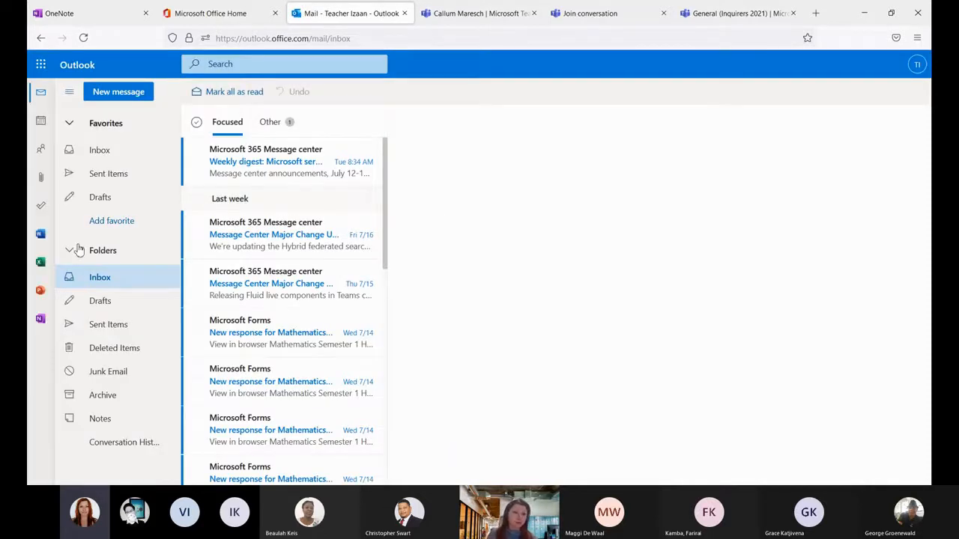
Step: View the My Day tasks page in To Do again and return to the Outlook inbox
{"action": "left_click", "coordinate": [40, 210]}
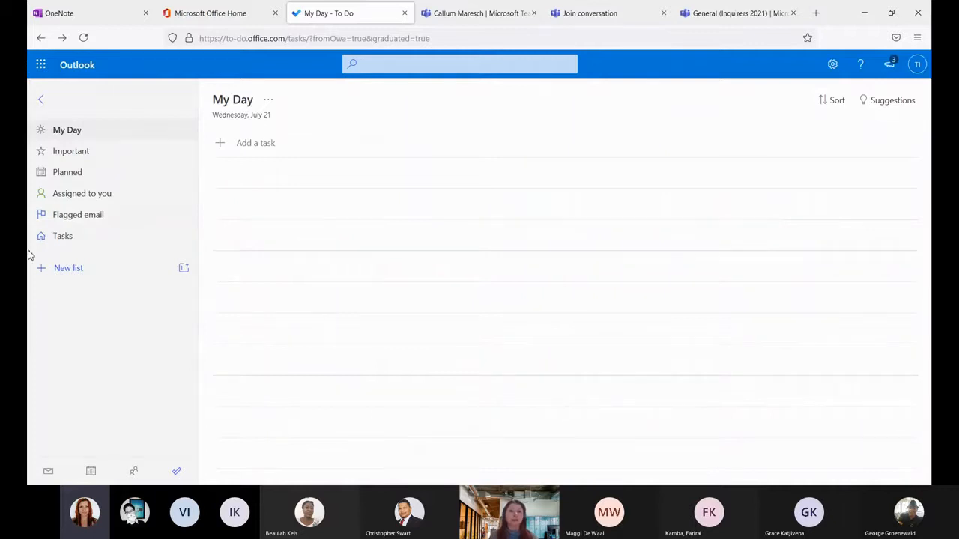
{"action": "left_click", "coordinate": [41, 39]}
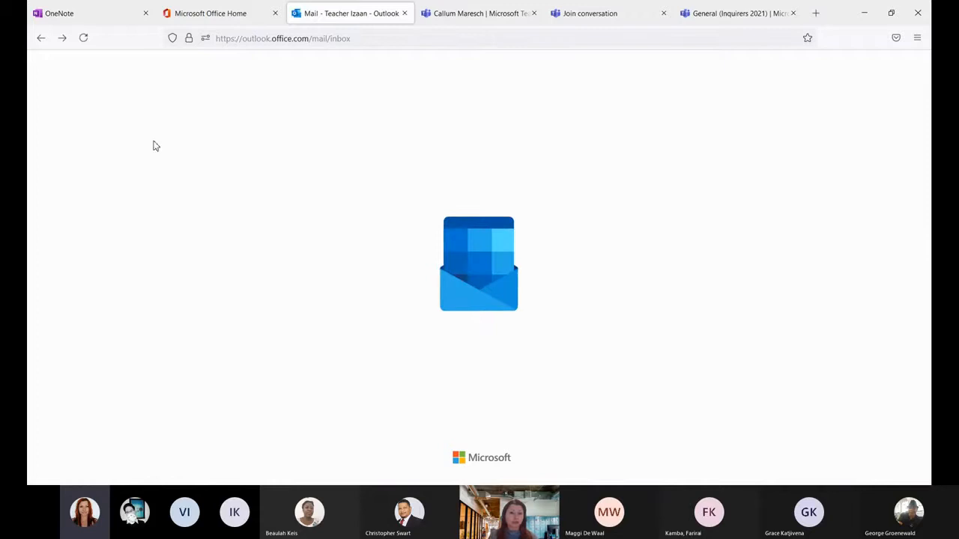